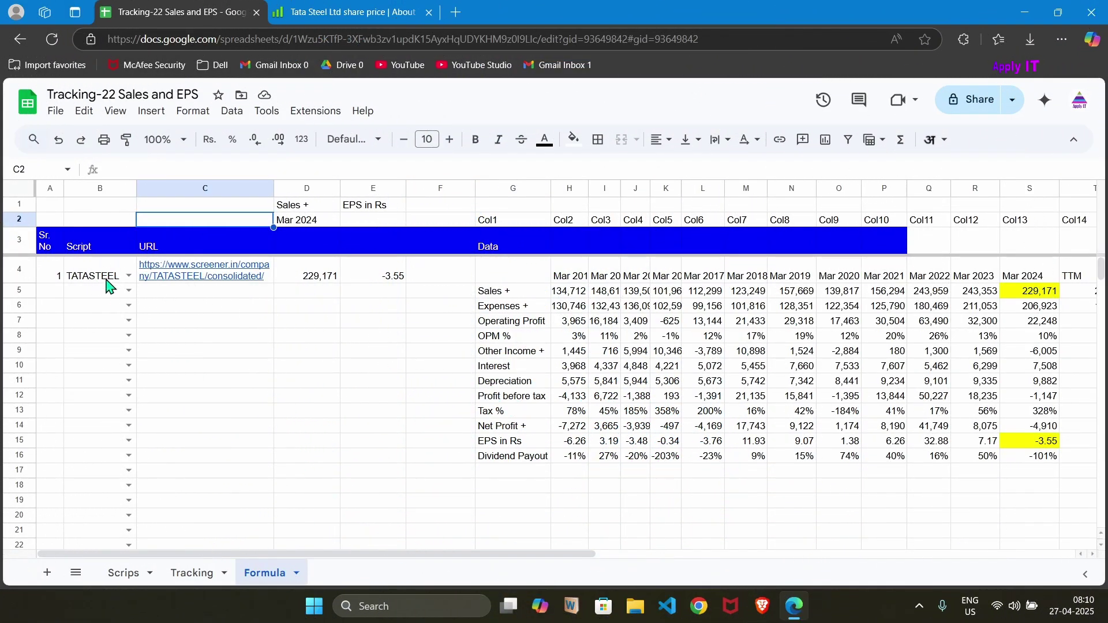
{"action": "left_click", "coordinate": [178, 282]}
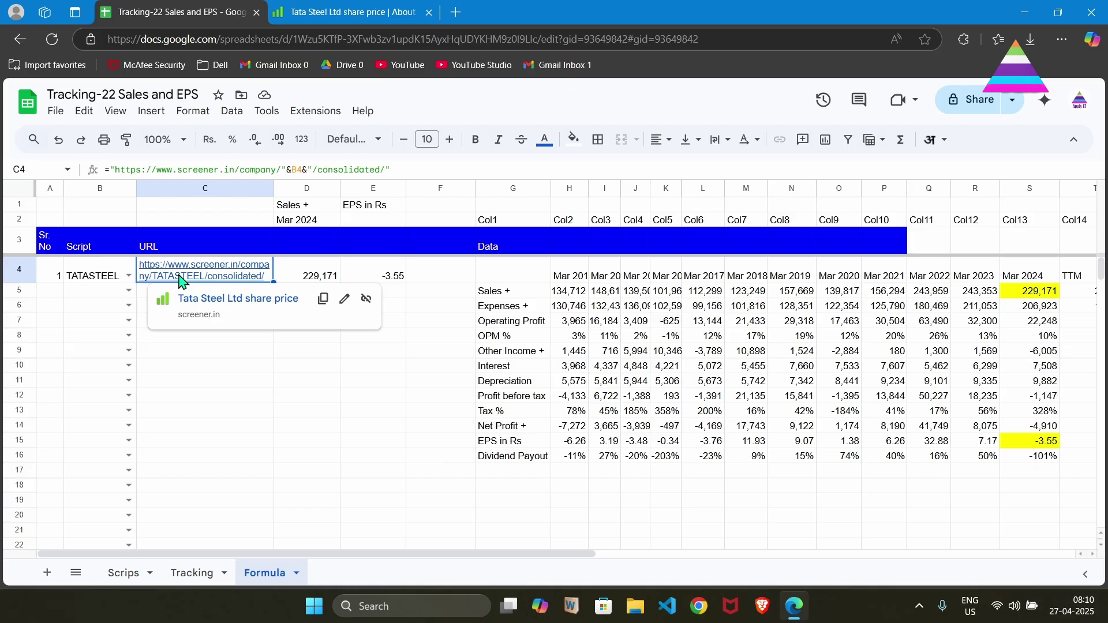
{"action": "left_click", "coordinate": [318, 12]}
{"action": "scroll", "coordinate": [428, 294], "scroll_direction": "up", "scroll_amount": 15}
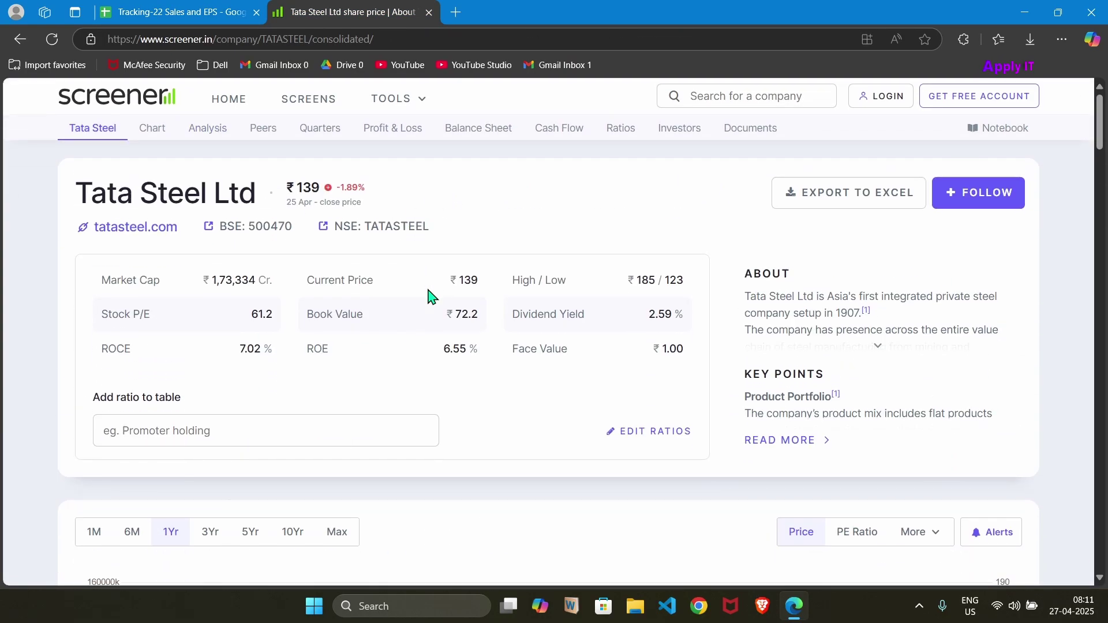
{"action": "scroll", "coordinate": [427, 295], "scroll_direction": "down", "scroll_amount": 10}
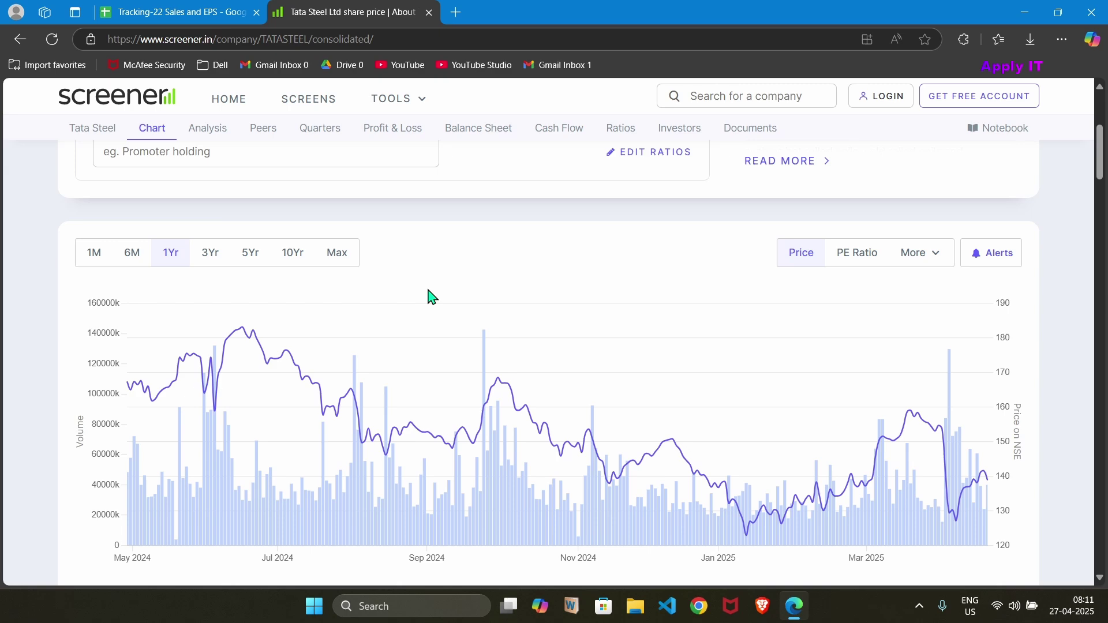
{"action": "scroll", "coordinate": [431, 296], "scroll_direction": "down", "scroll_amount": 12}
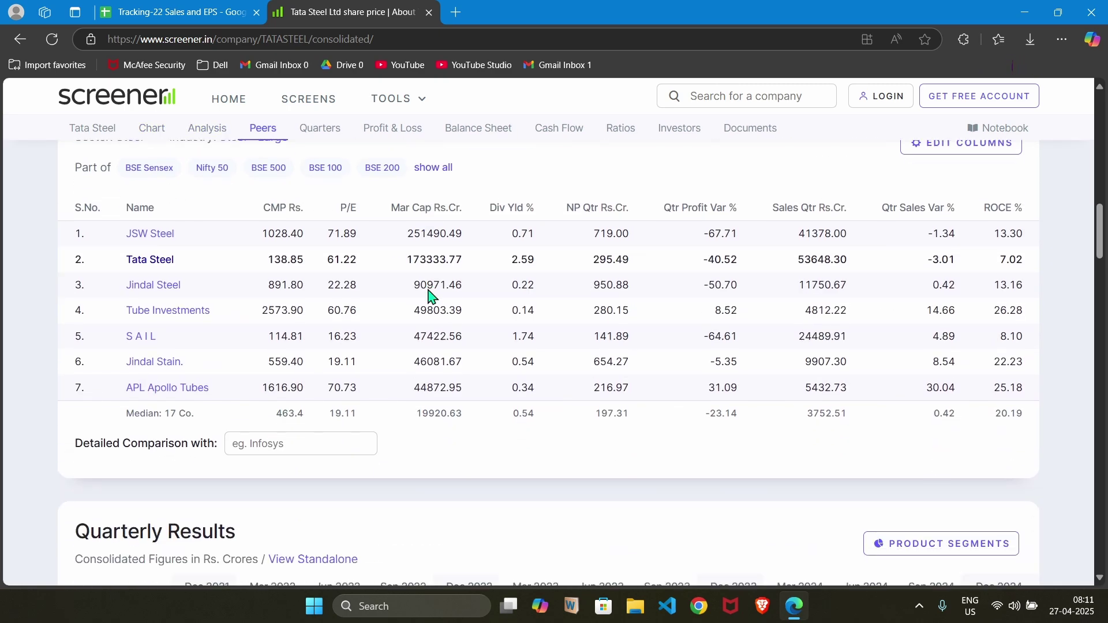
{"action": "scroll", "coordinate": [430, 296], "scroll_direction": "down", "scroll_amount": 4}
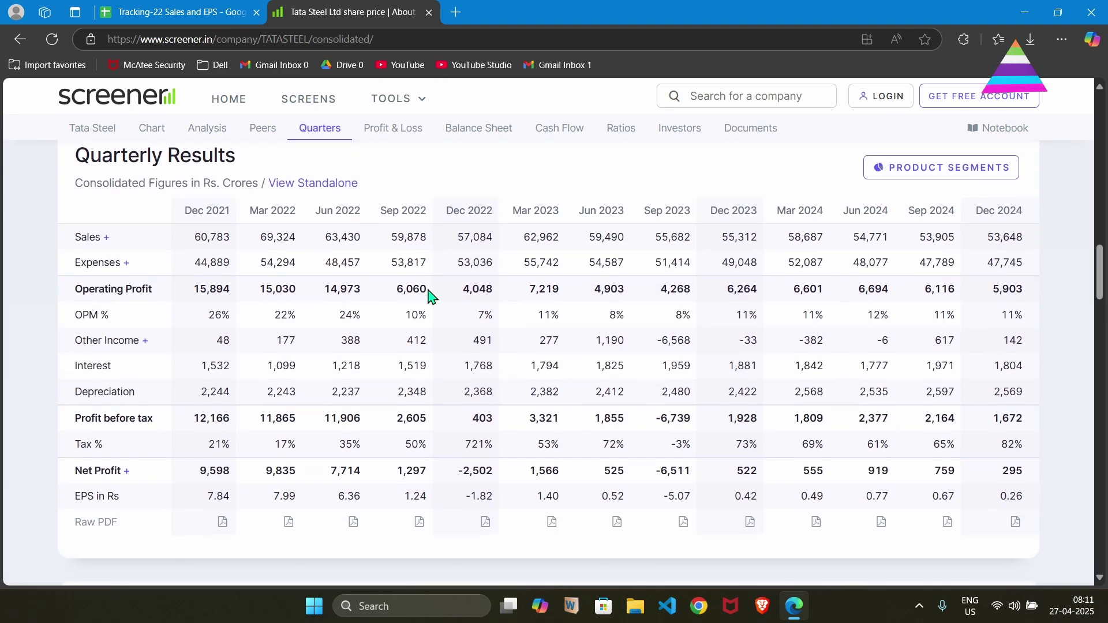
{"action": "scroll", "coordinate": [429, 291], "scroll_direction": "down", "scroll_amount": 5}
{"action": "scroll", "coordinate": [428, 290], "scroll_direction": "up", "scroll_amount": 2}
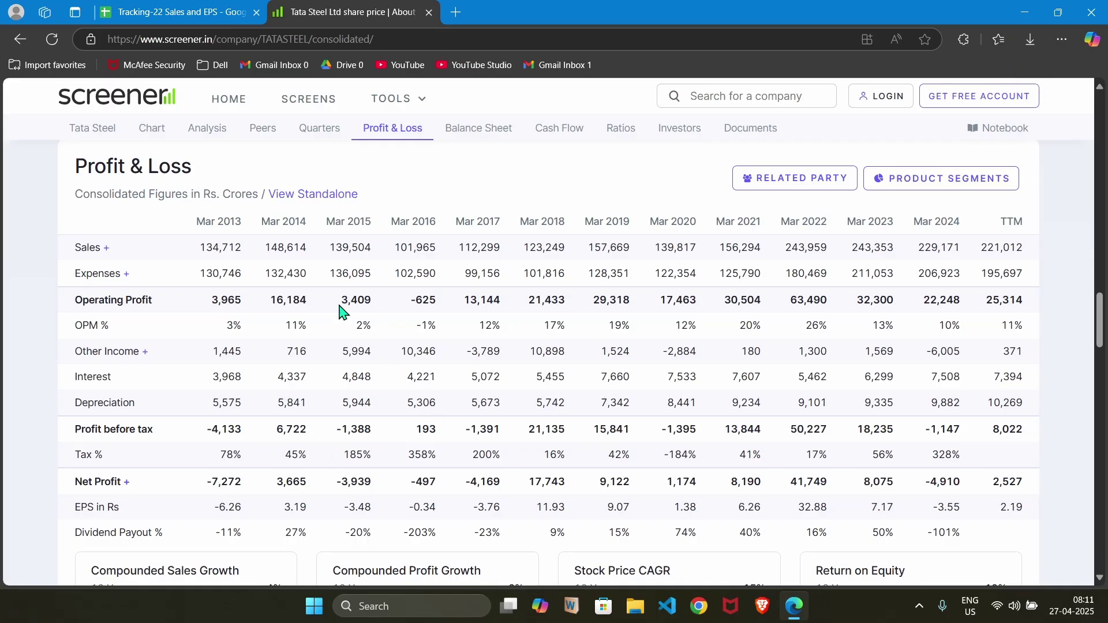
{"action": "left_click", "coordinate": [185, 13]}
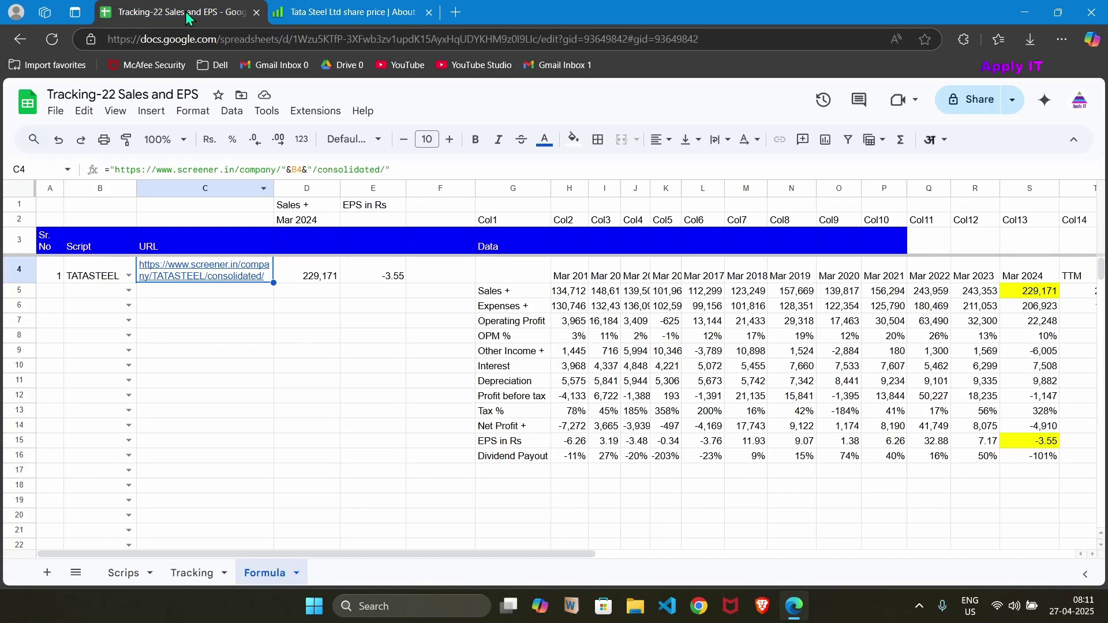
{"action": "left_click", "coordinate": [297, 12]}
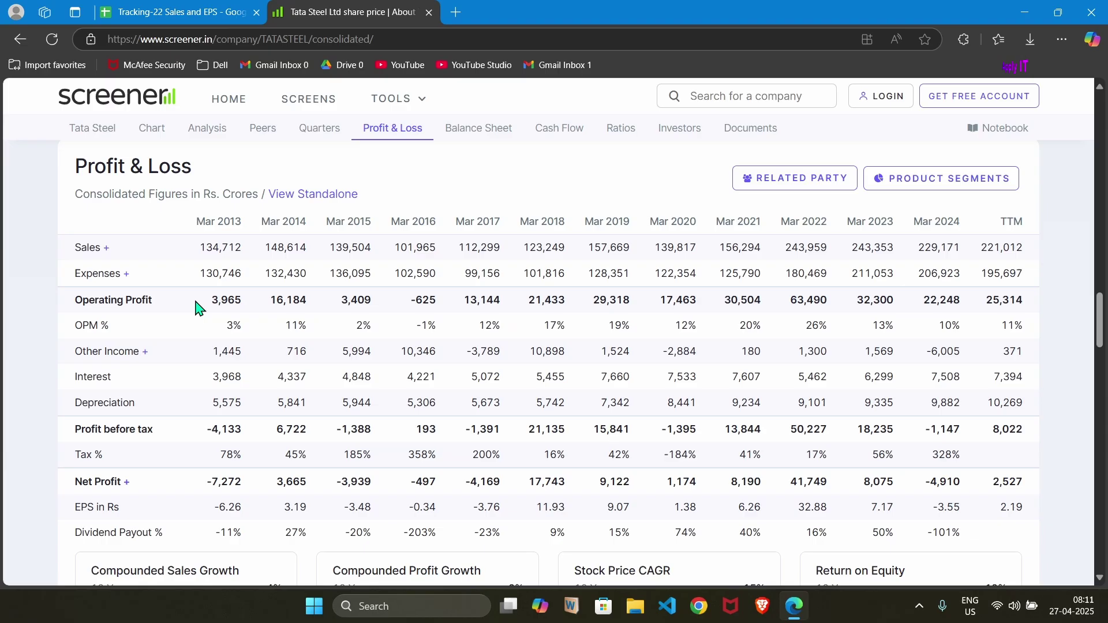
{"action": "left_click", "coordinate": [182, 9]}
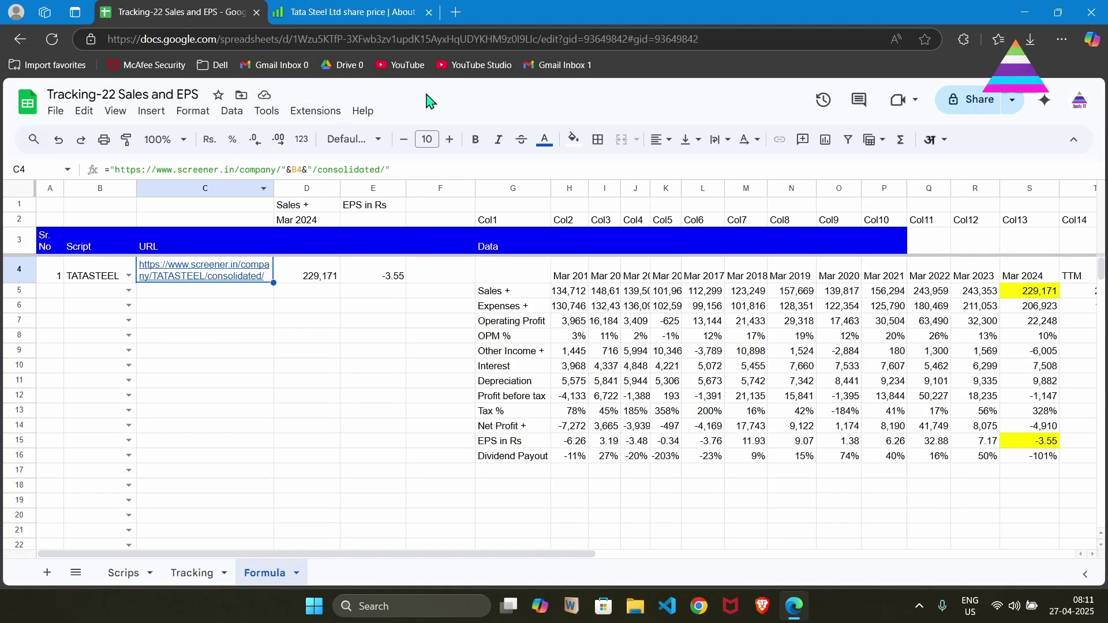
{"action": "left_click", "coordinate": [352, 12]}
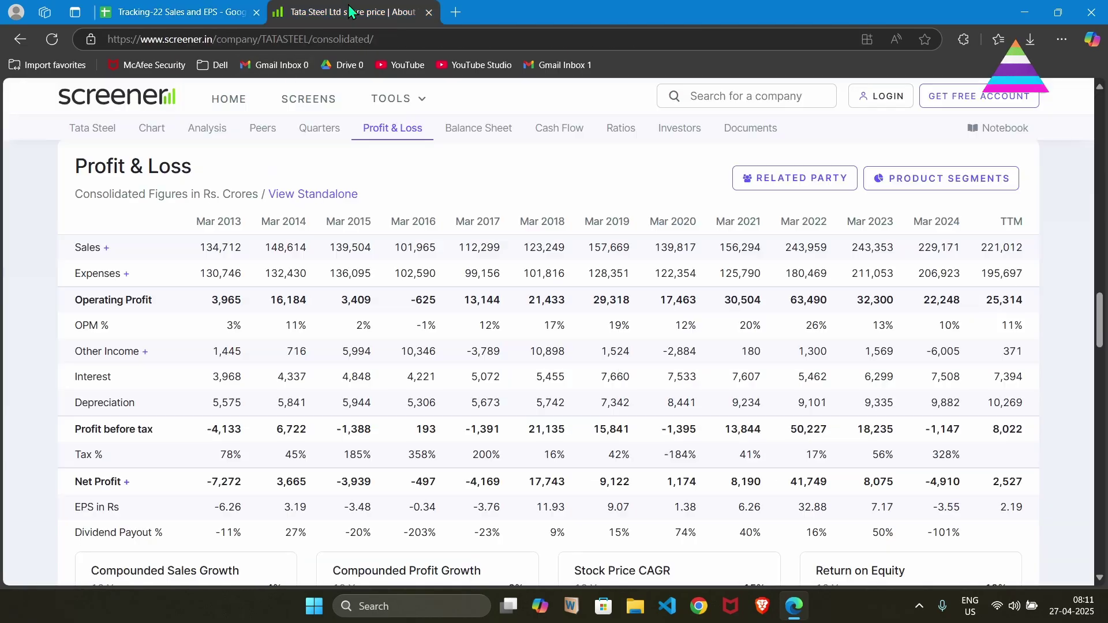
{"action": "left_click", "coordinate": [174, 17]}
{"action": "left_click", "coordinate": [501, 275]}
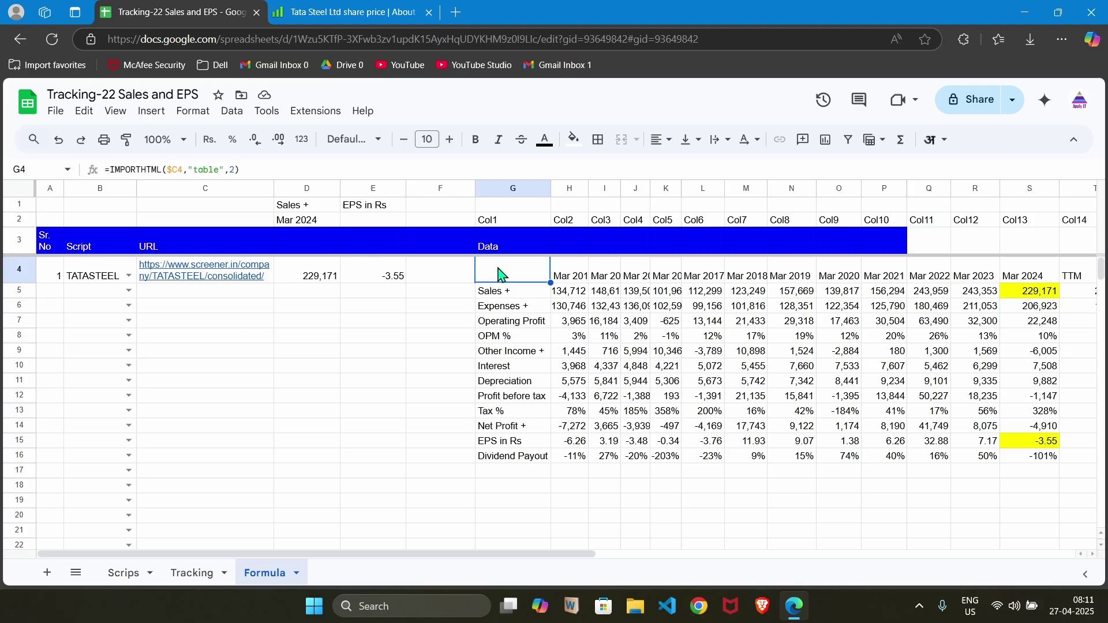
{"action": "left_click", "coordinate": [191, 258]}
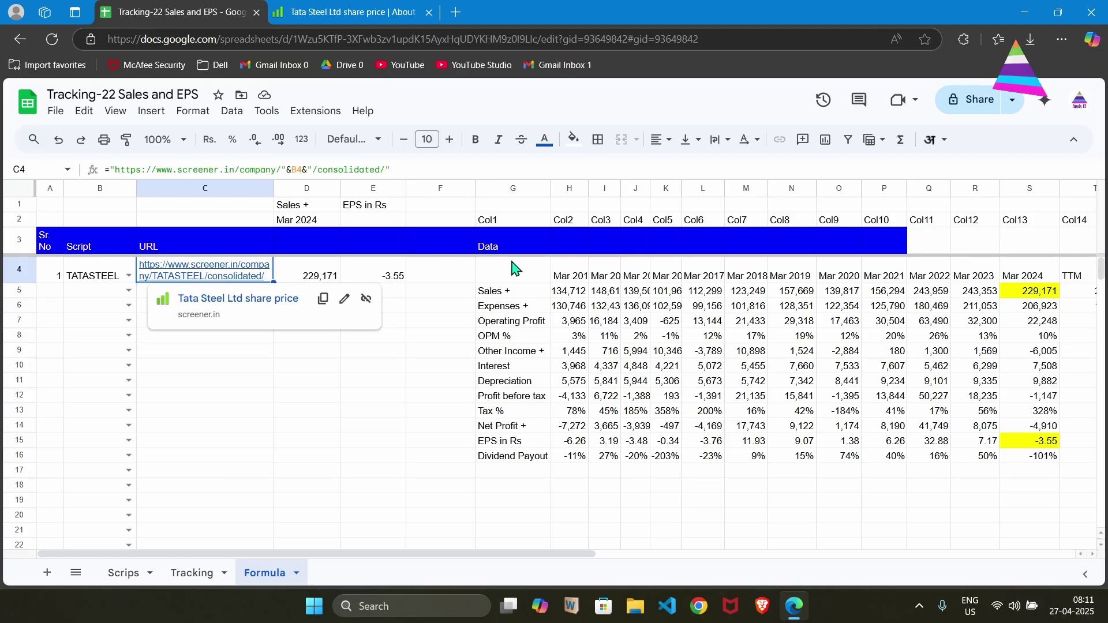
{"action": "left_click", "coordinate": [532, 274]}
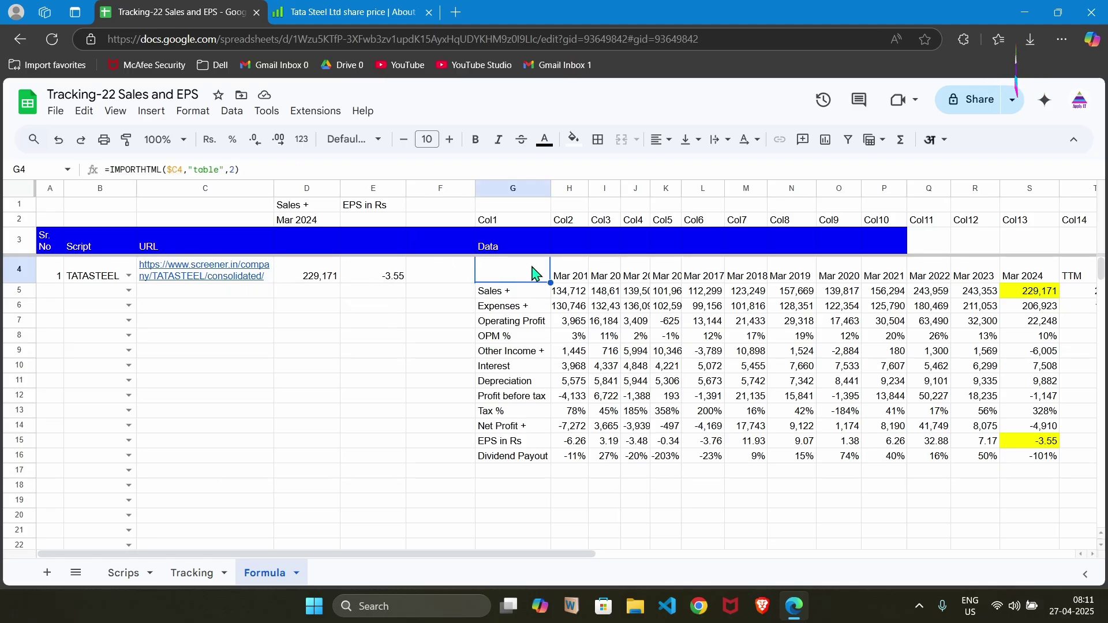
{"action": "left_click", "coordinate": [223, 173]}
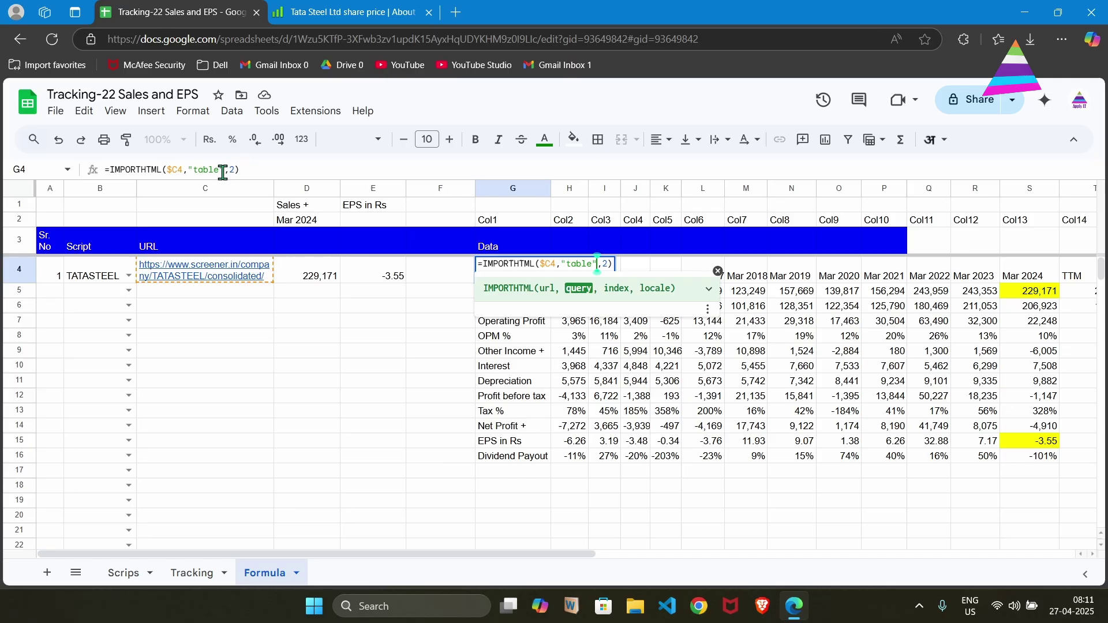
{"action": "key", "text": "Right"}
{"action": "key", "text": "Right"}
{"action": "key", "text": "Right"}
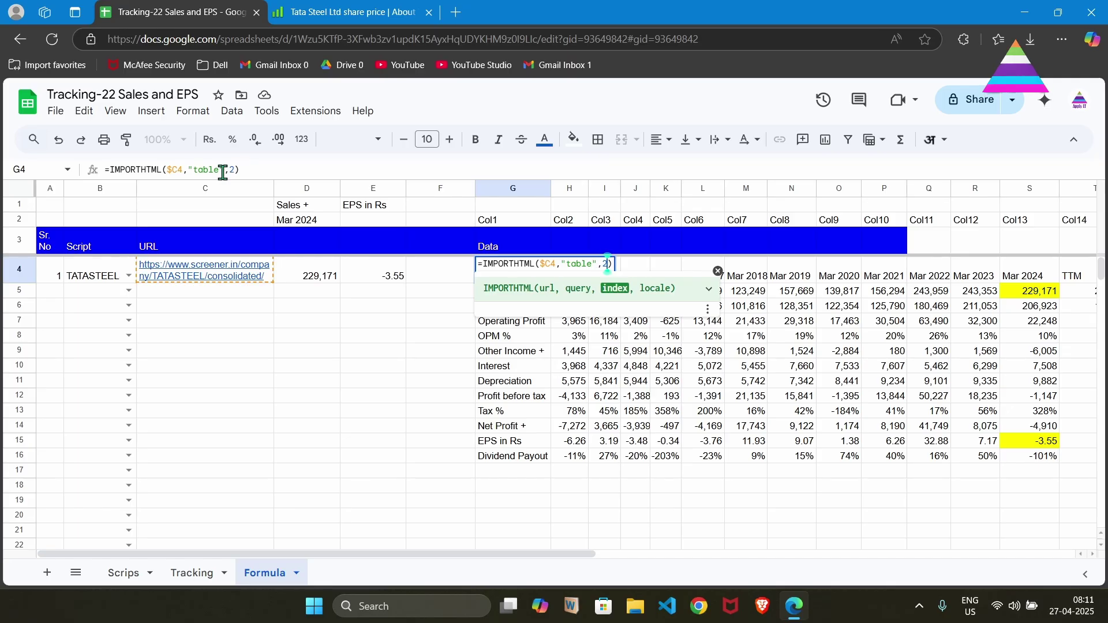
{"action": "left_click", "coordinate": [317, 13]}
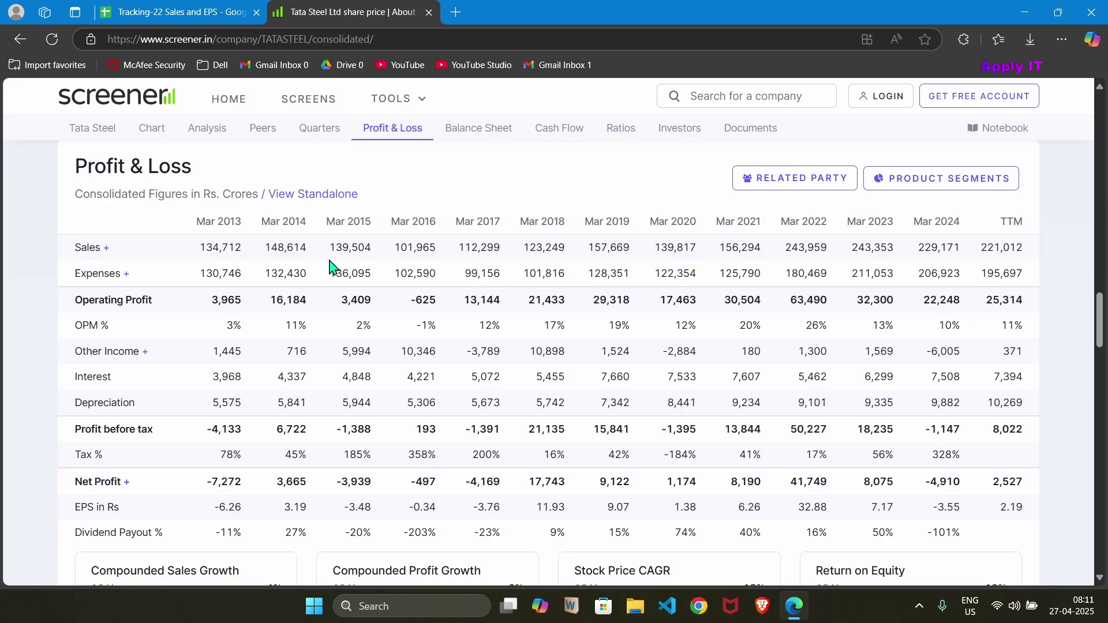
{"action": "left_click", "coordinate": [181, 14]}
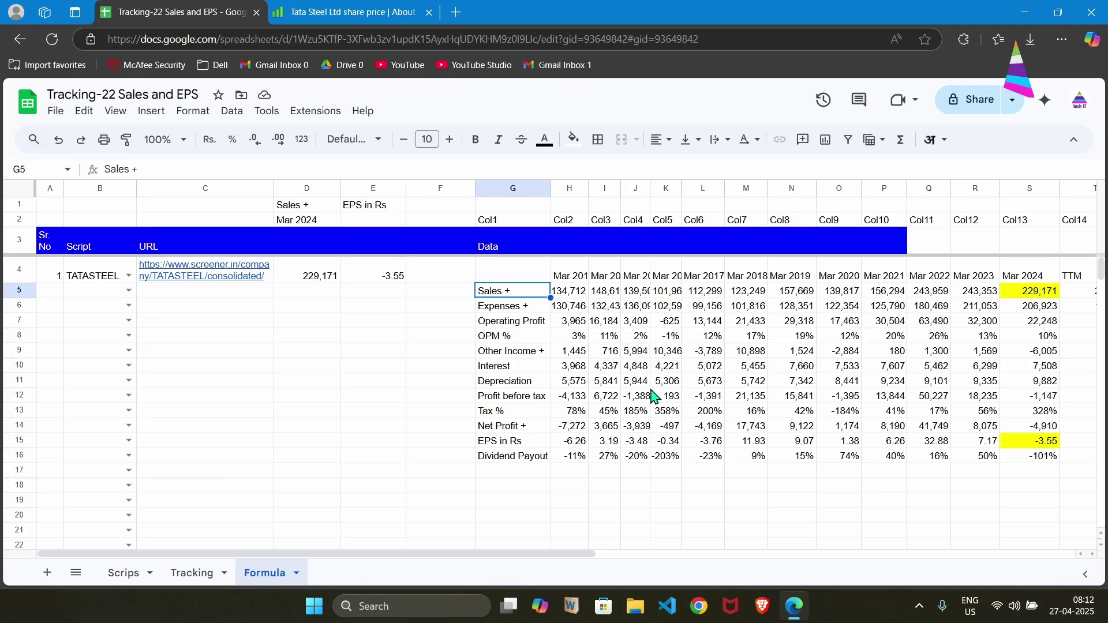
{"action": "left_click", "coordinate": [1045, 292]}
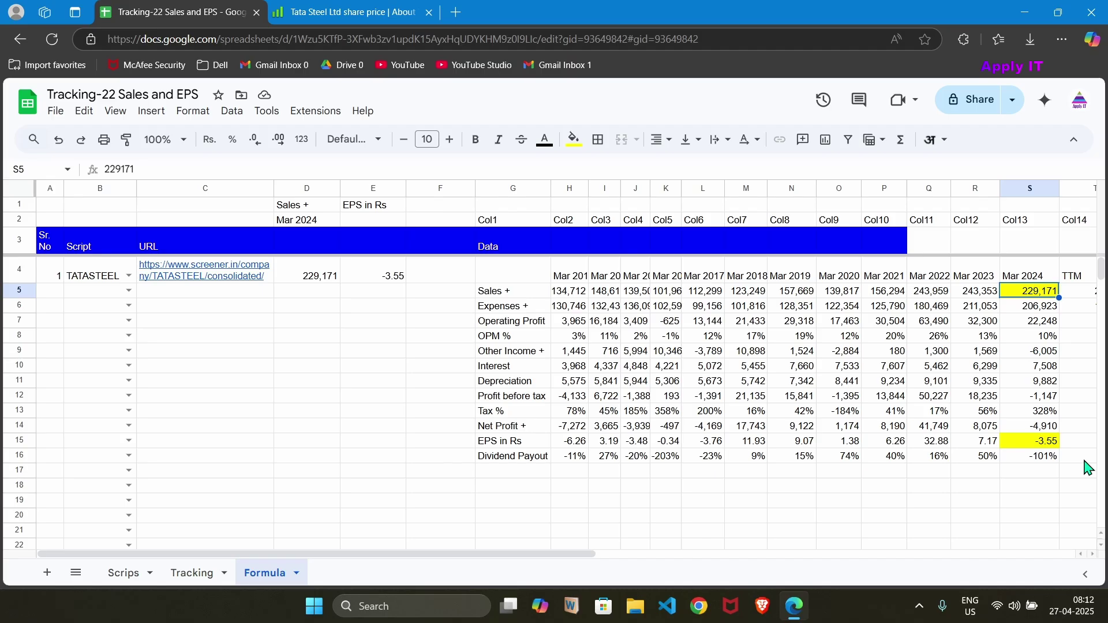
{"action": "left_click", "coordinate": [1054, 443]}
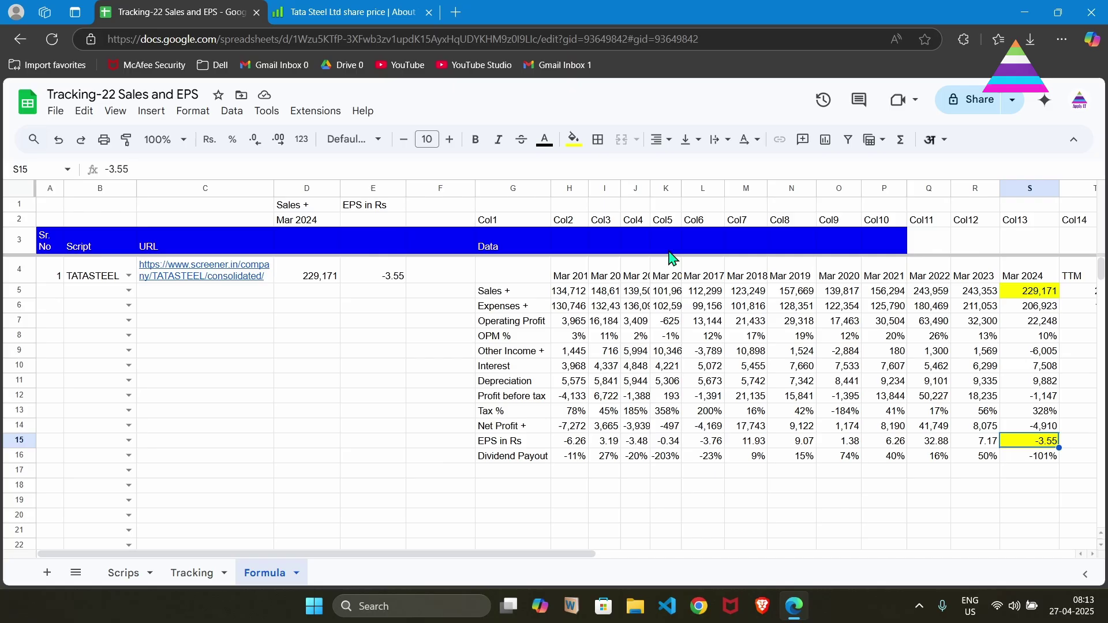
{"action": "left_click", "coordinate": [292, 278]}
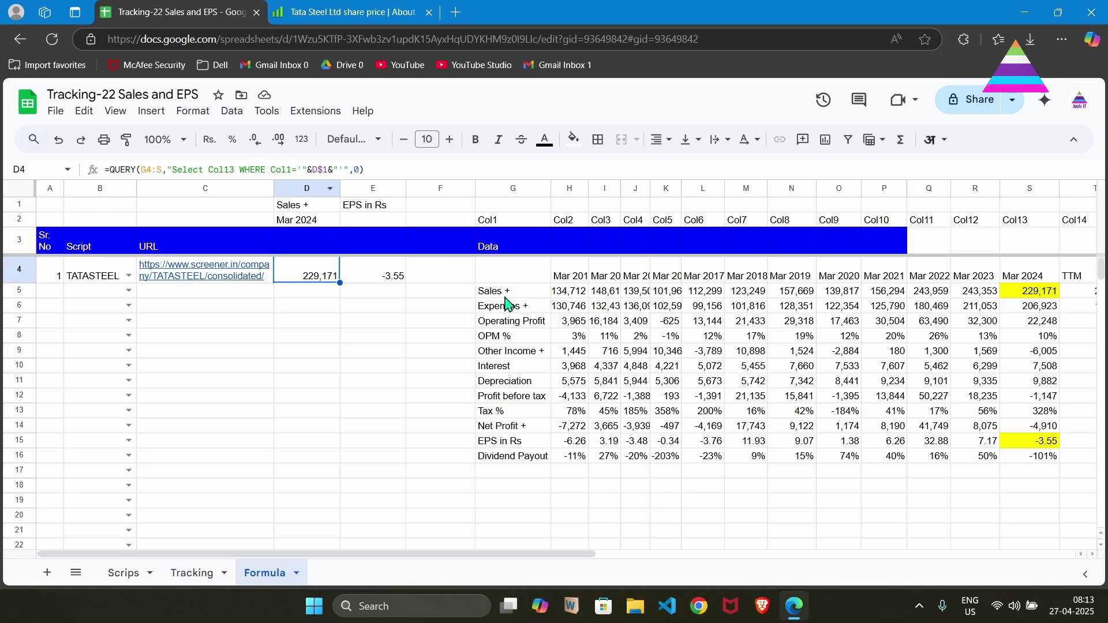
{"action": "left_click", "coordinate": [524, 296]}
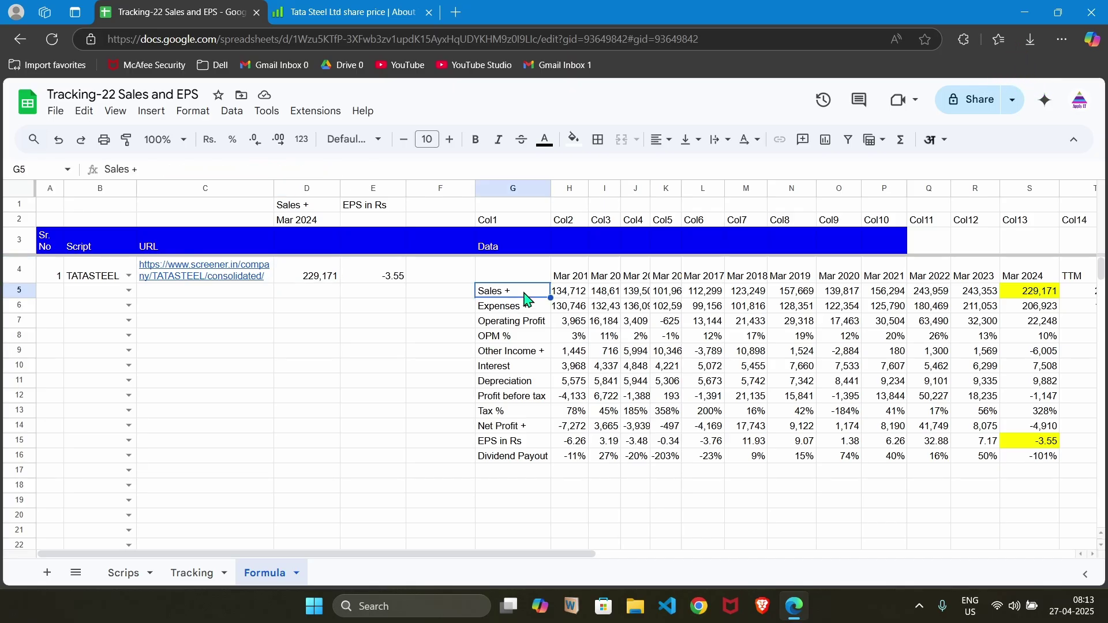
{"action": "left_click", "coordinate": [499, 442]}
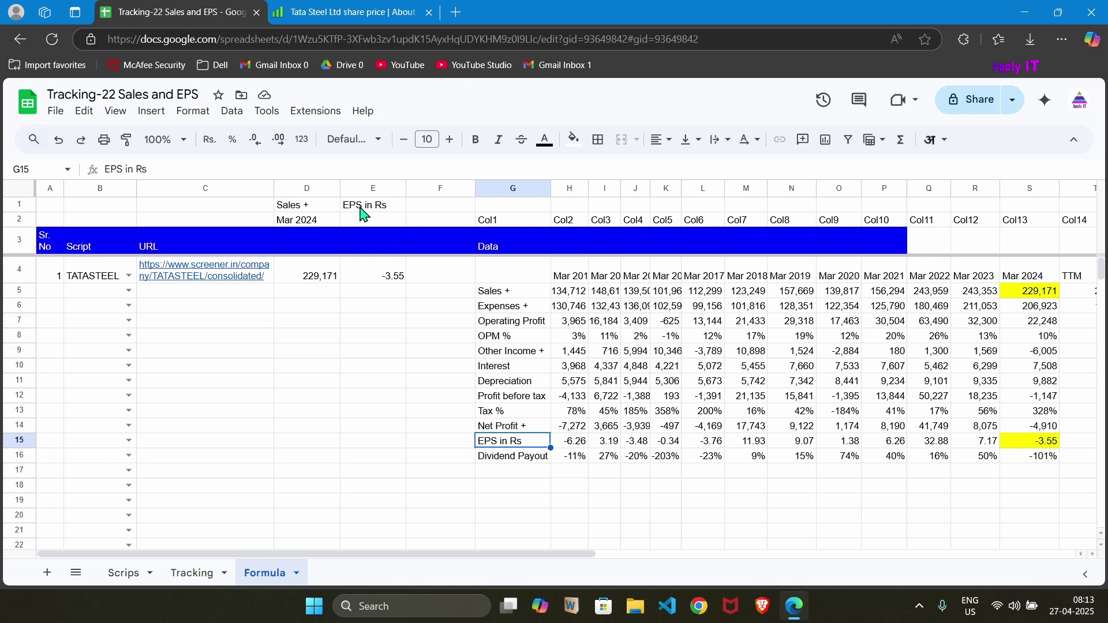
{"action": "left_click", "coordinate": [325, 211]}
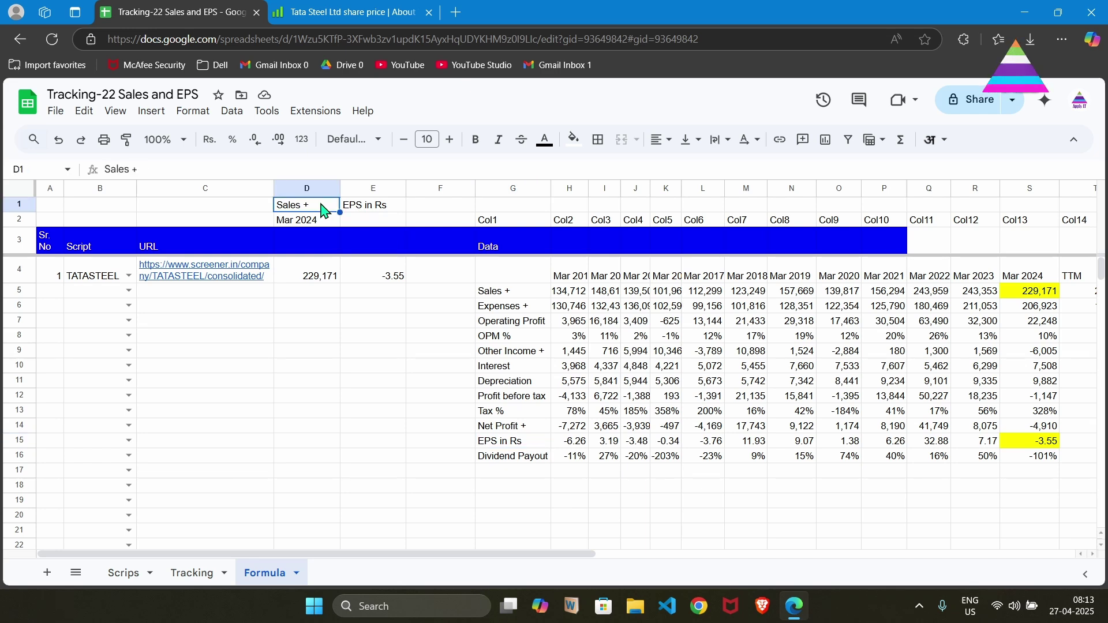
{"action": "left_click", "coordinate": [314, 282]}
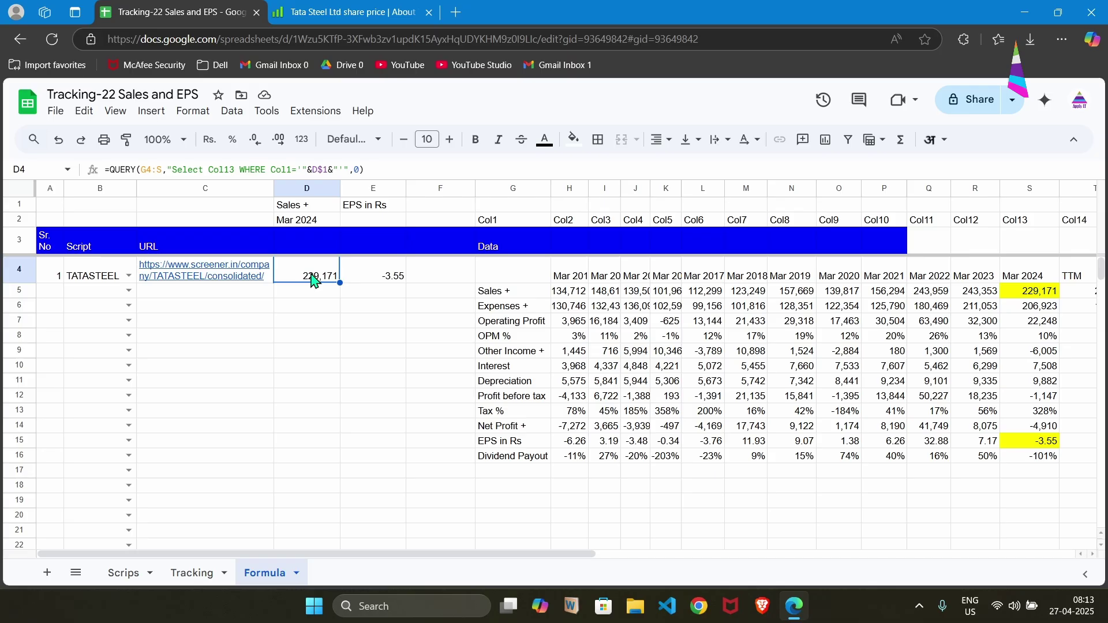
{"action": "double_click", "coordinate": [315, 282]}
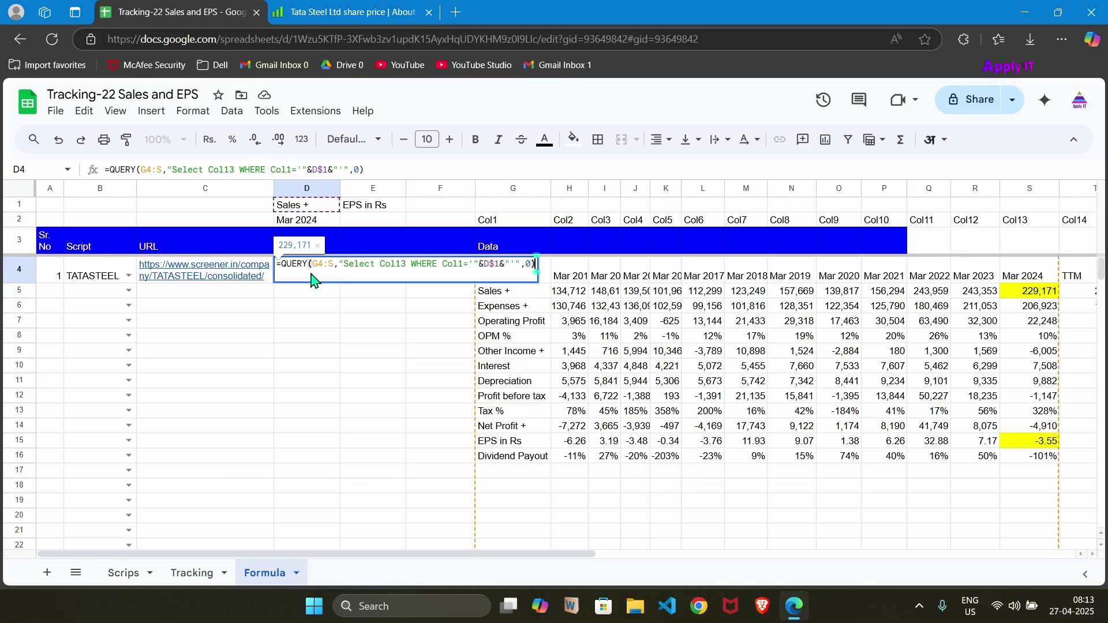
{"action": "key", "text": "Home"}
{"action": "key", "text": "Right"}
{"action": "key", "text": "Right"}
{"action": "key", "text": "Right"}
{"action": "key", "text": "Right"}
{"action": "key", "text": "Right"}
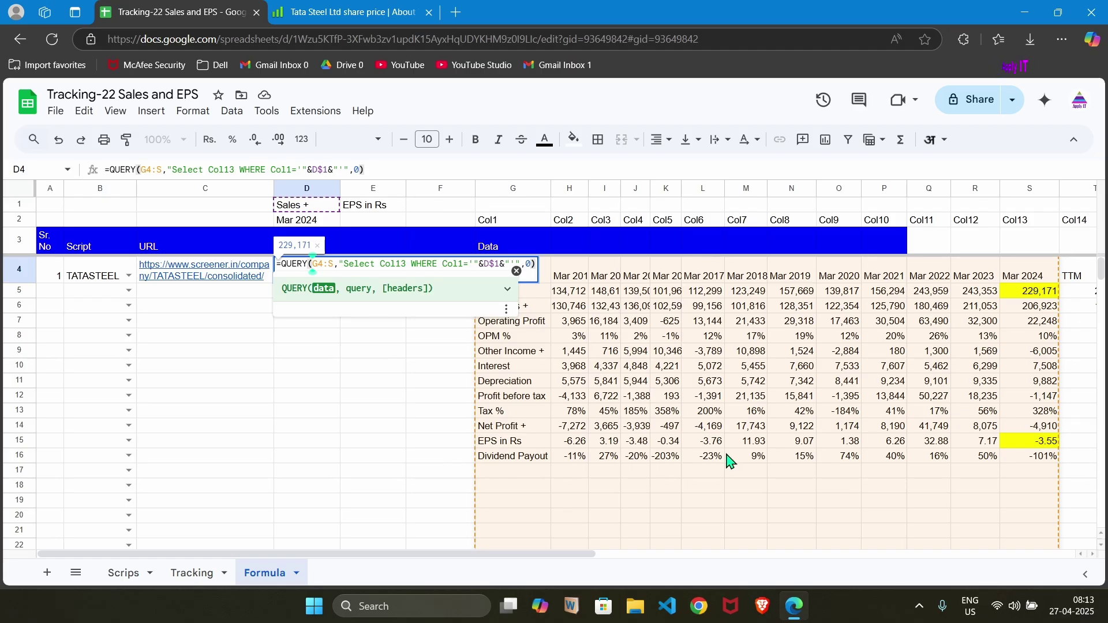
{"action": "key", "text": "Right"}
{"action": "key", "text": "Right"}
{"action": "key", "text": "Right"}
{"action": "key", "text": "Right"}
{"action": "key", "text": "Right"}
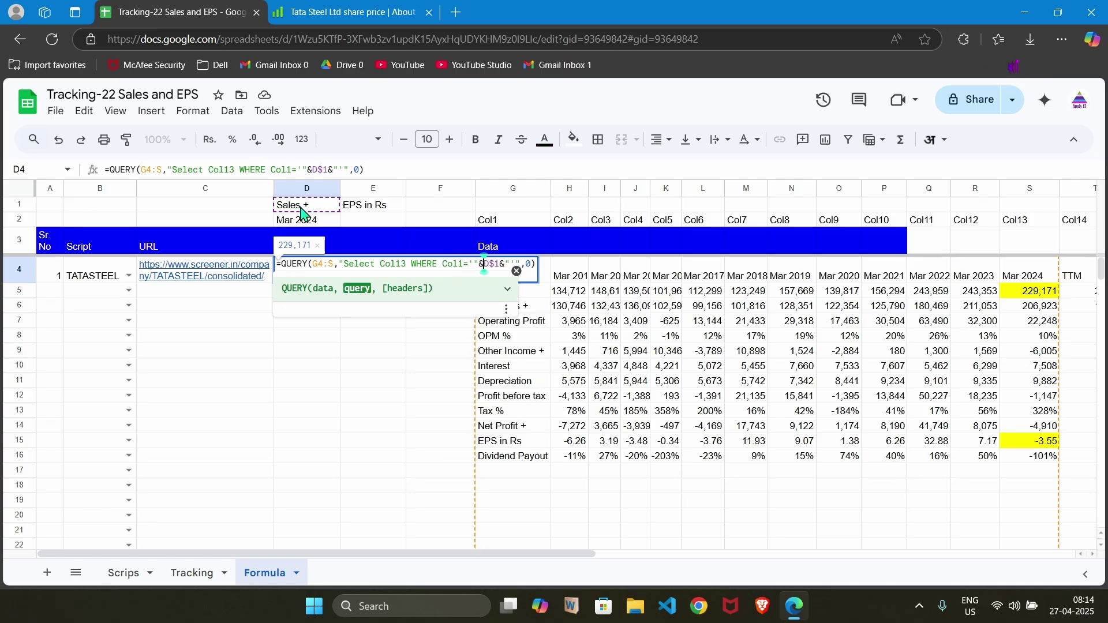
{"action": "key", "text": "Escape"}
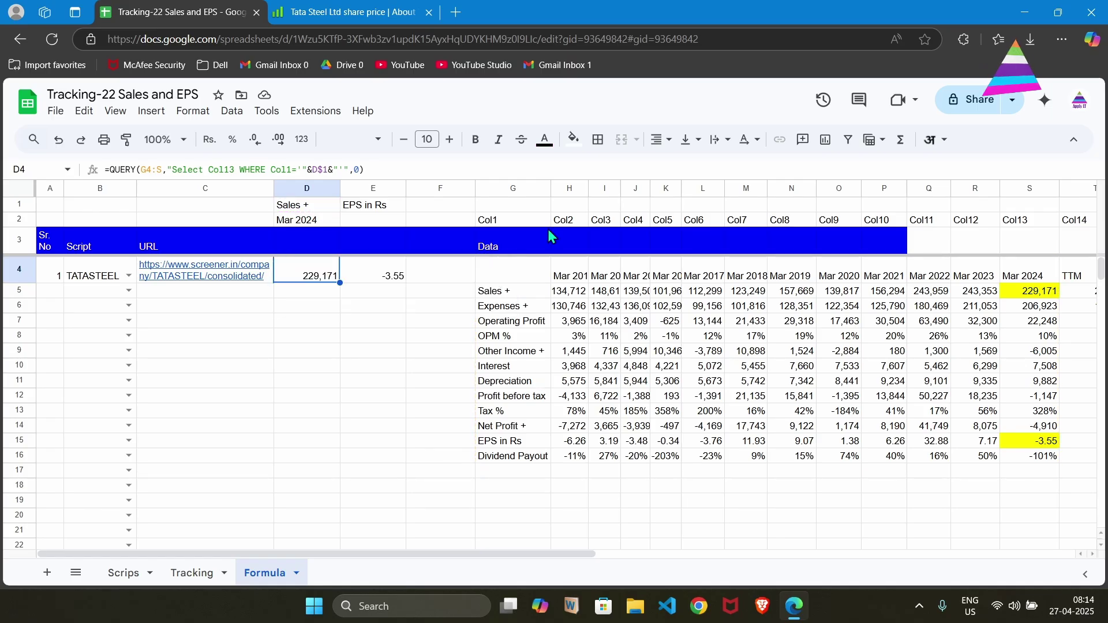
{"action": "left_click_drag", "start_coordinate": [514, 291], "coordinate": [1077, 301]}
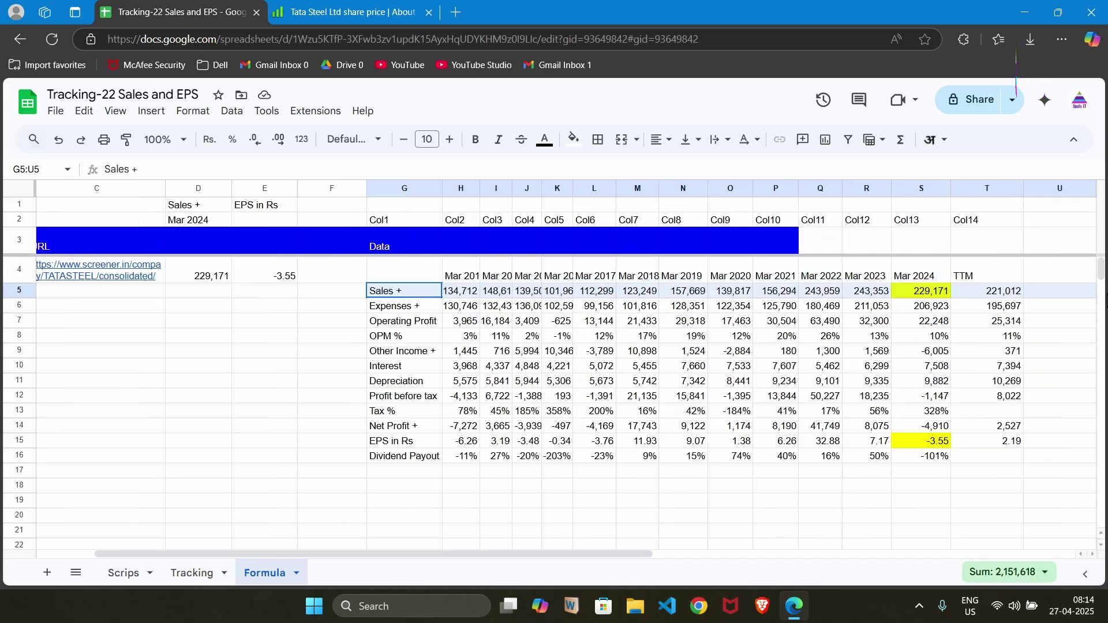
{"action": "left_click_drag", "start_coordinate": [1103, 298], "coordinate": [970, 299]}
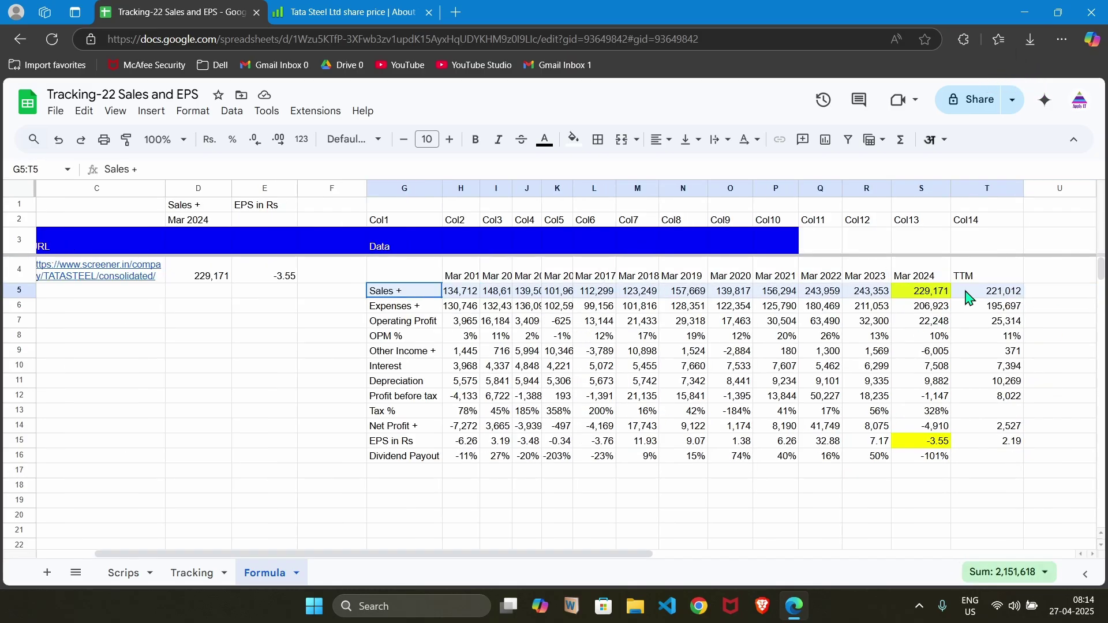
{"action": "left_click", "coordinate": [923, 188]}
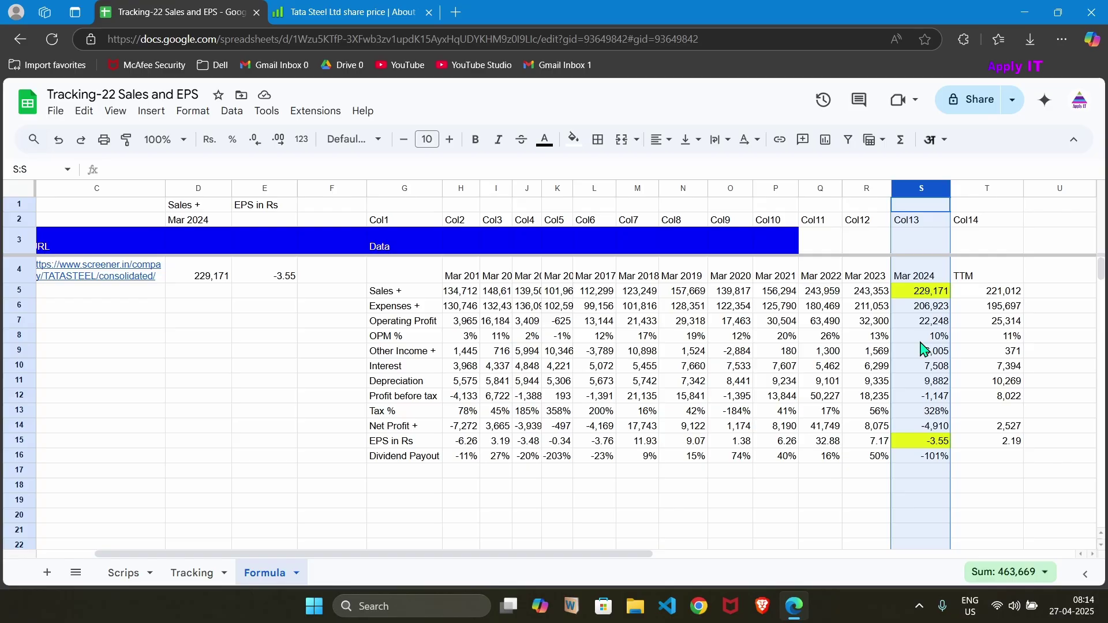
{"action": "left_click", "coordinate": [925, 298]}
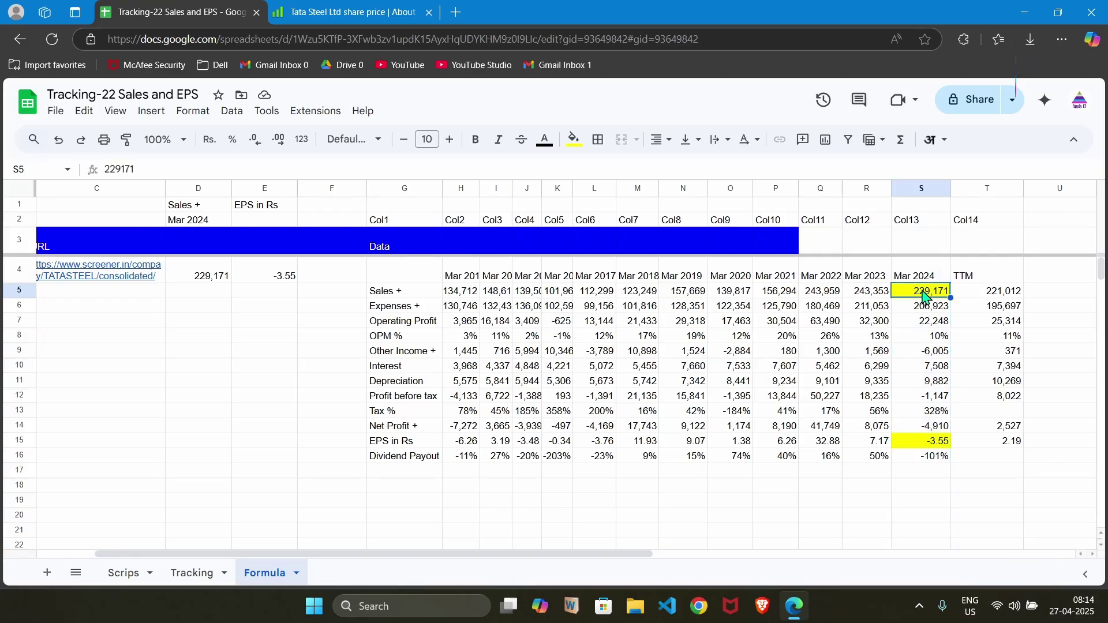
{"action": "scroll", "coordinate": [925, 298], "scroll_direction": "left", "scroll_amount": 2}
{"action": "left_click", "coordinate": [310, 283]}
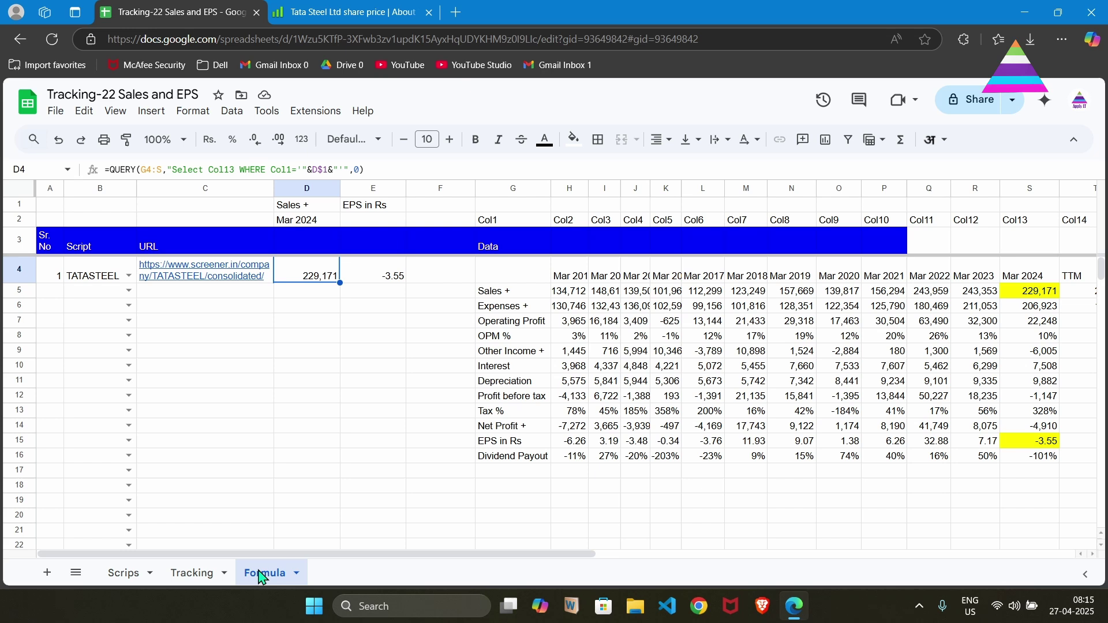
{"action": "left_click", "coordinate": [196, 575]}
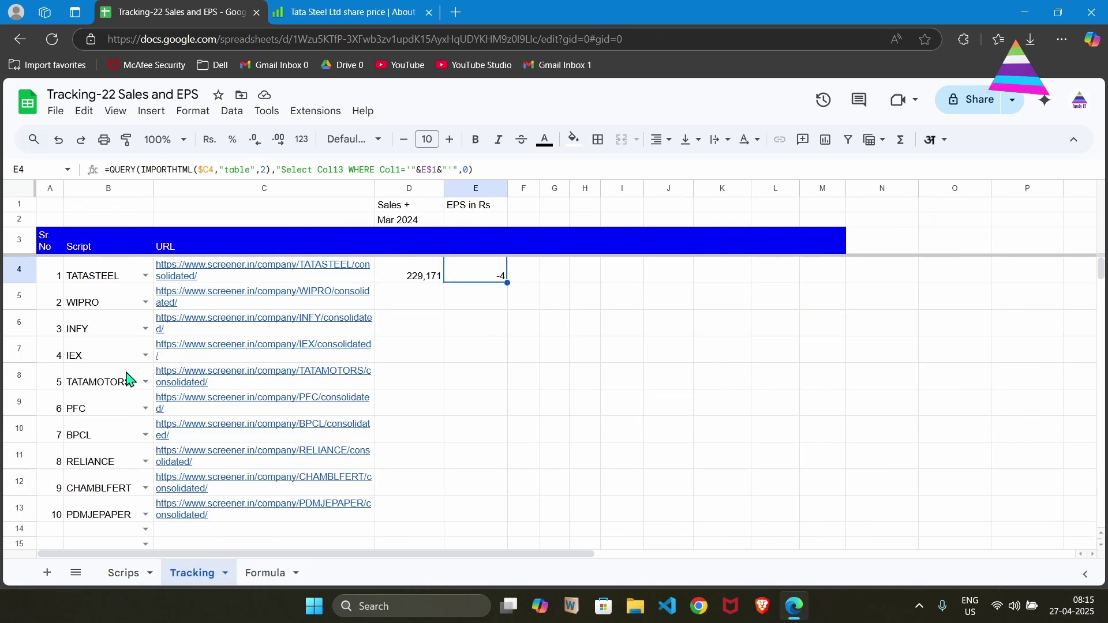
{"action": "left_click", "coordinate": [252, 576]}
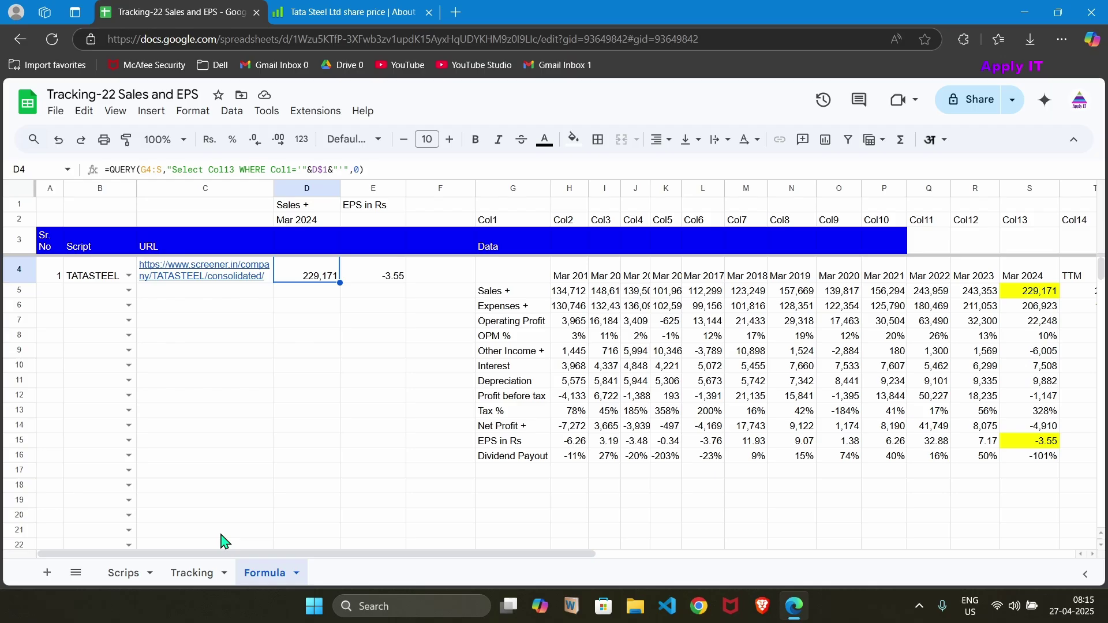
{"action": "left_click", "coordinate": [206, 573]}
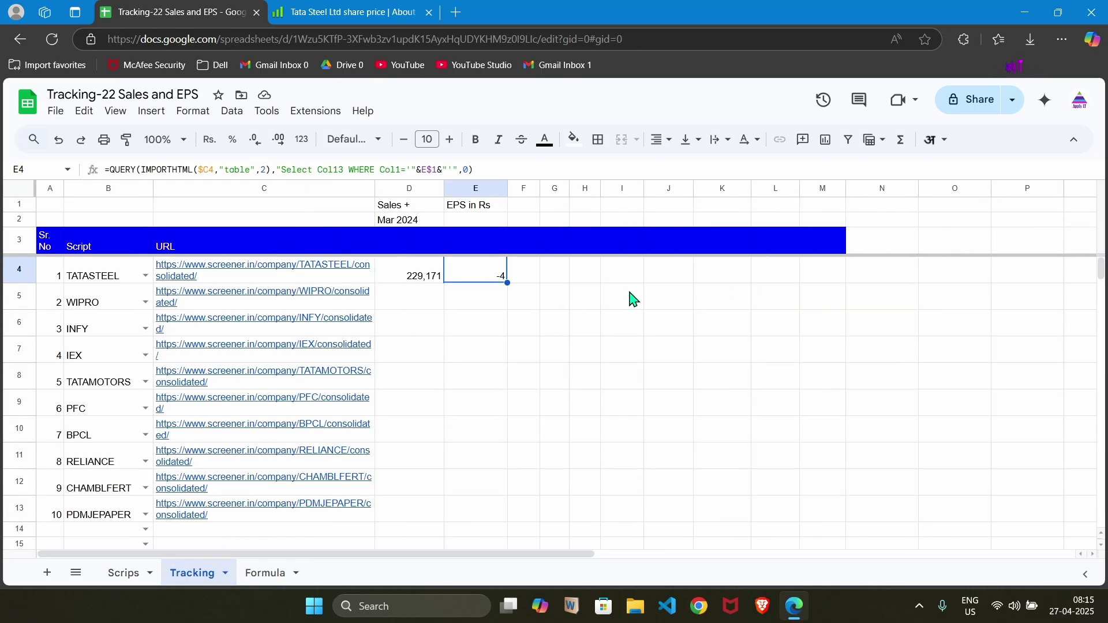
{"action": "left_click", "coordinate": [278, 574]}
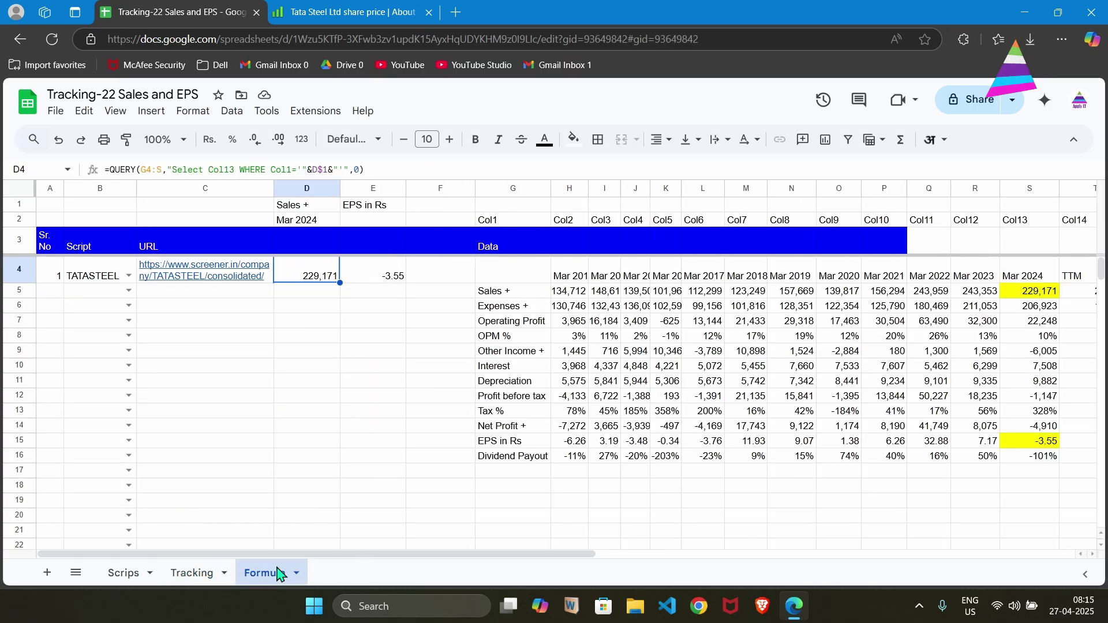
{"action": "left_click", "coordinate": [351, 170]}
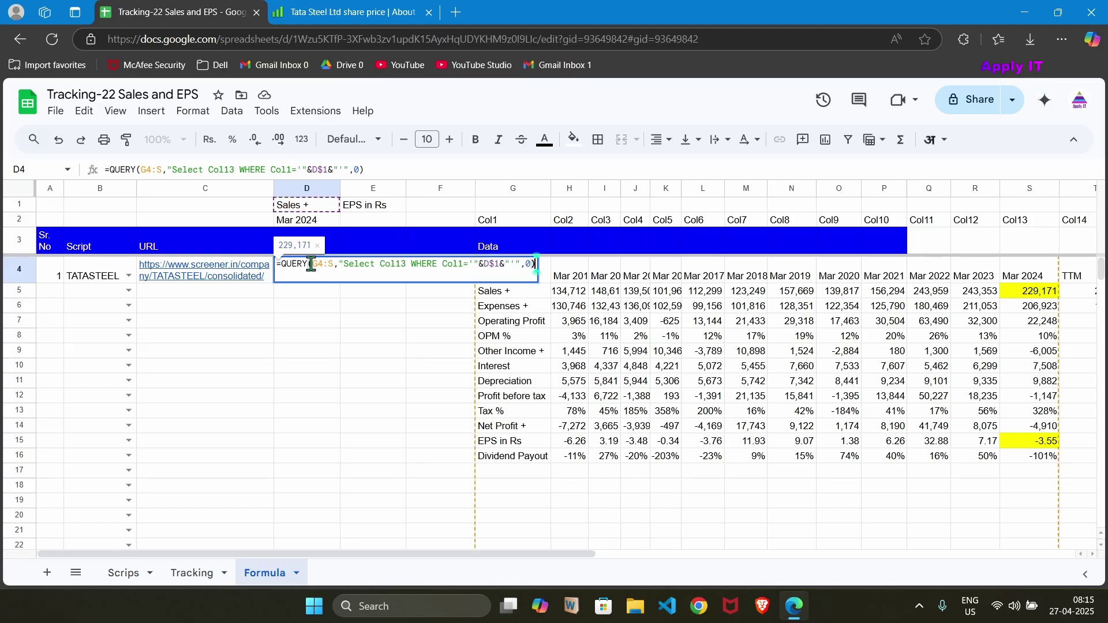
{"action": "left_click_drag", "start_coordinate": [315, 264], "coordinate": [334, 263]}
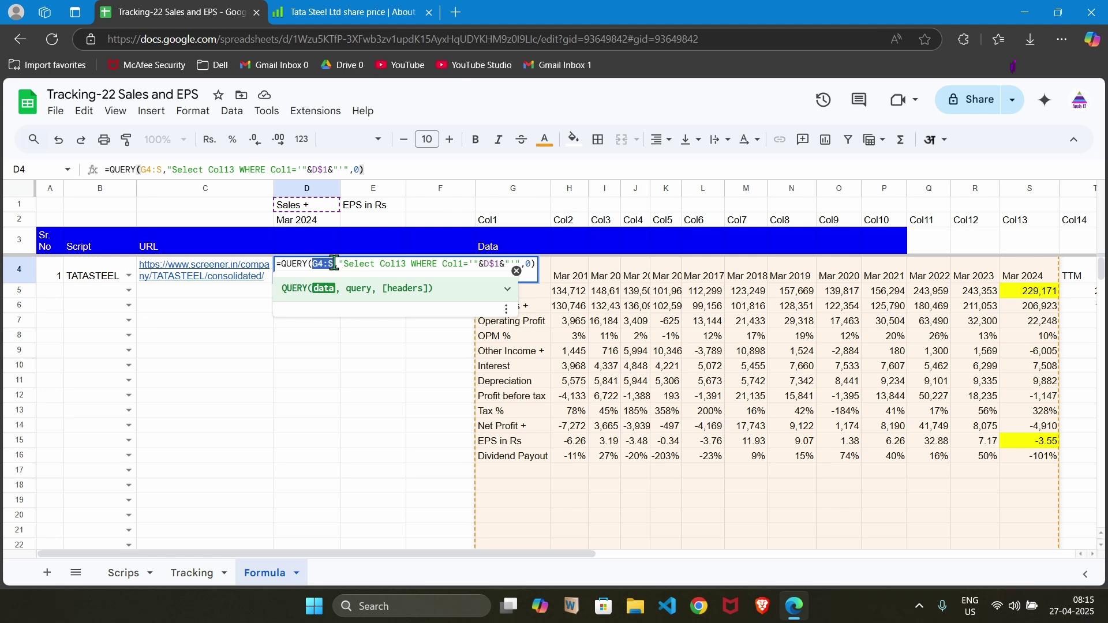
{"action": "key", "text": "Escape"}
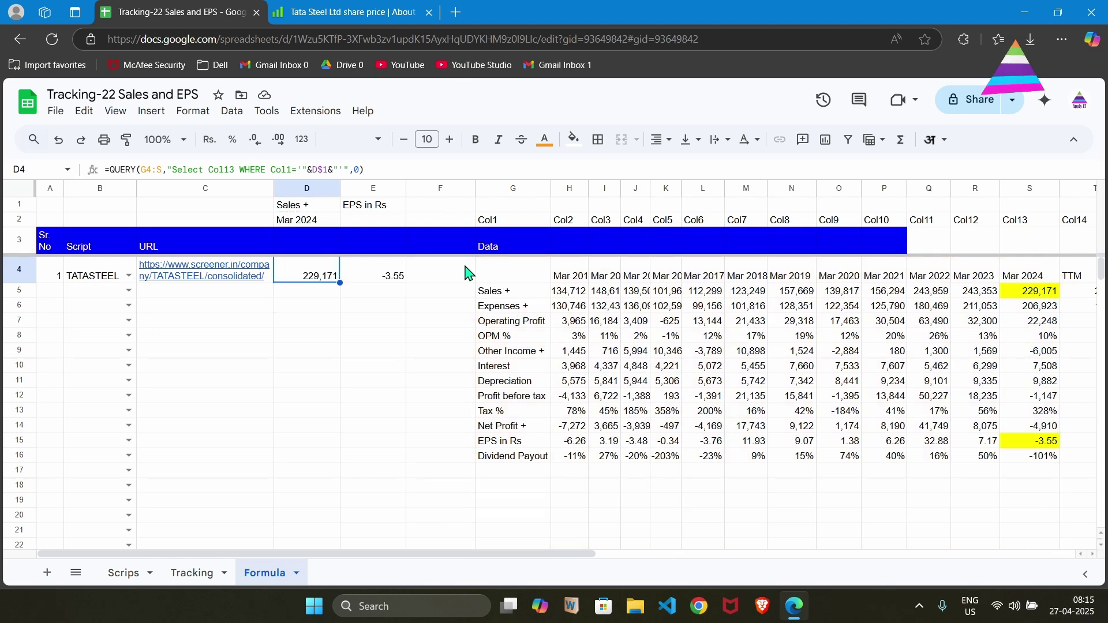
{"action": "left_click", "coordinate": [490, 280]}
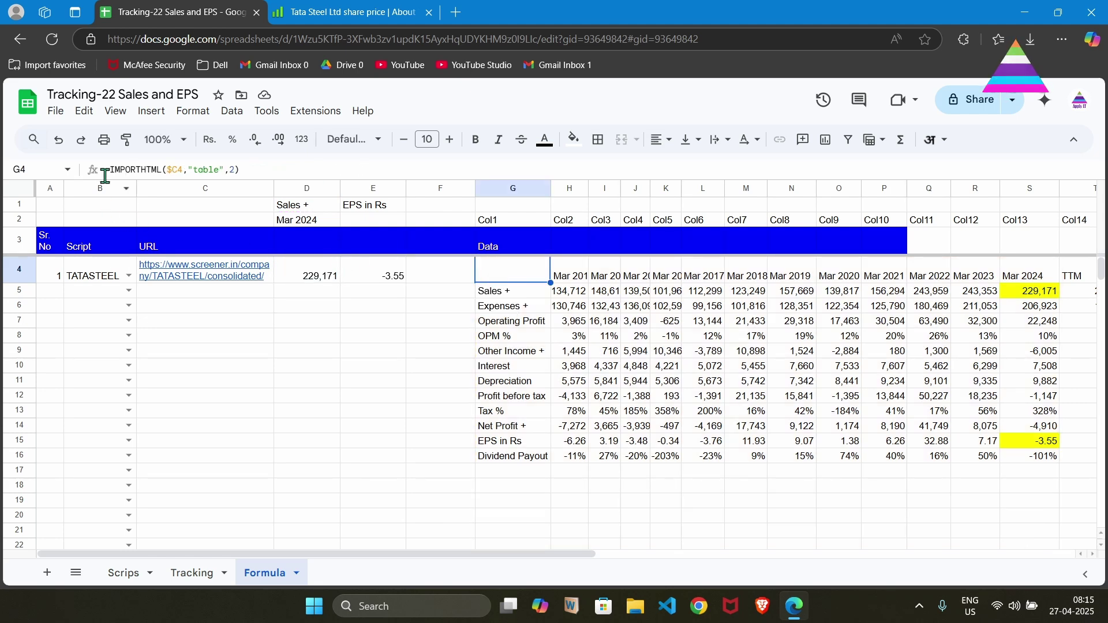
{"action": "left_click", "coordinate": [315, 272]}
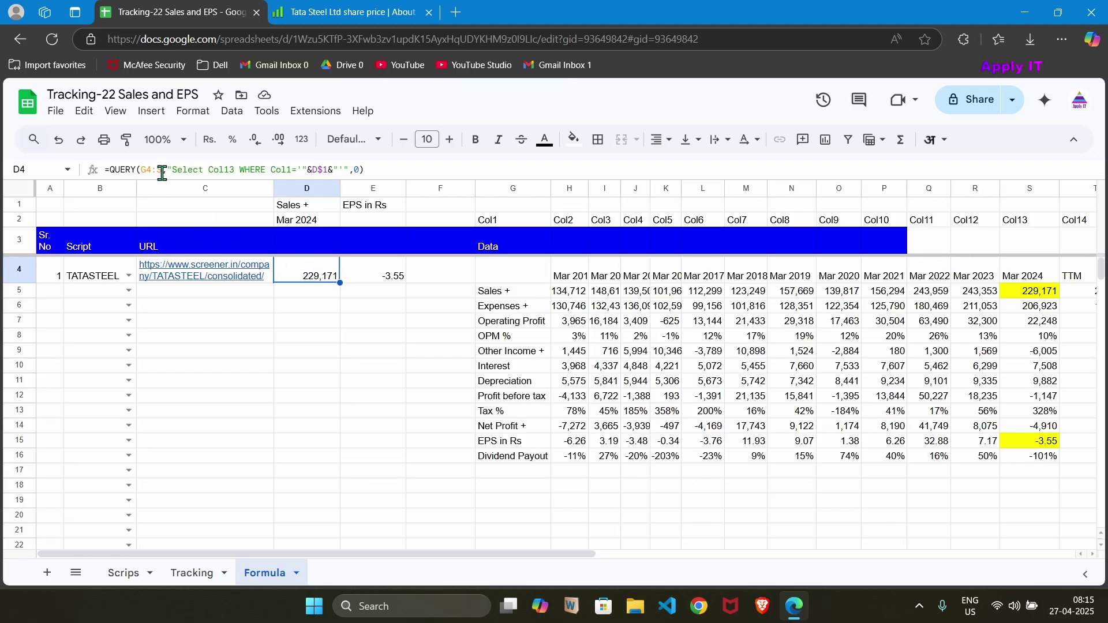
{"action": "left_click", "coordinate": [362, 283]}
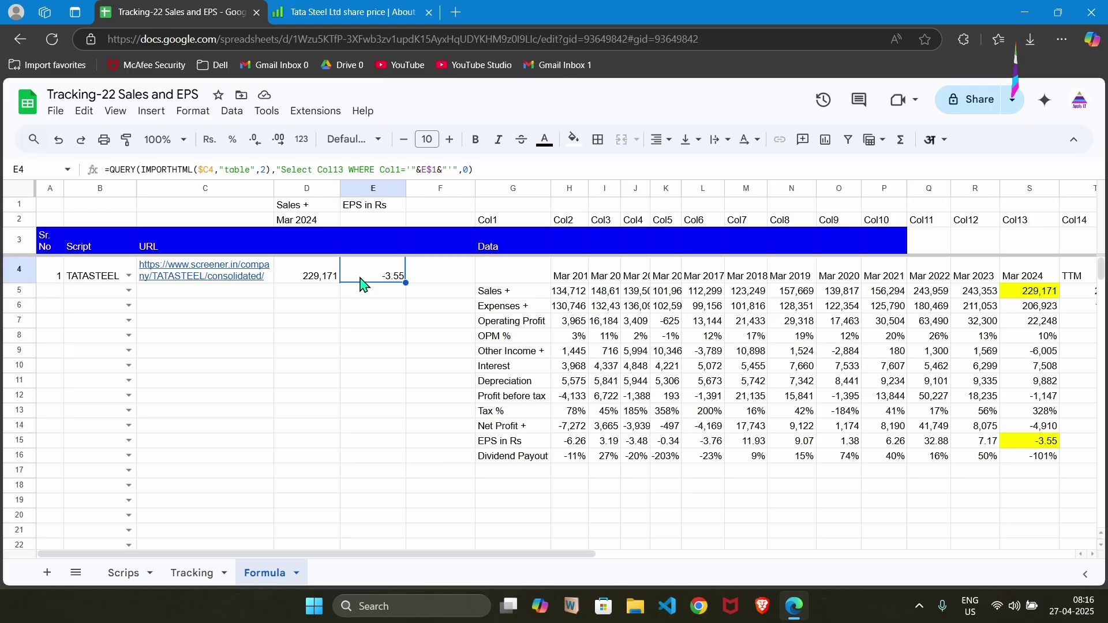
{"action": "double_click", "coordinate": [387, 264]}
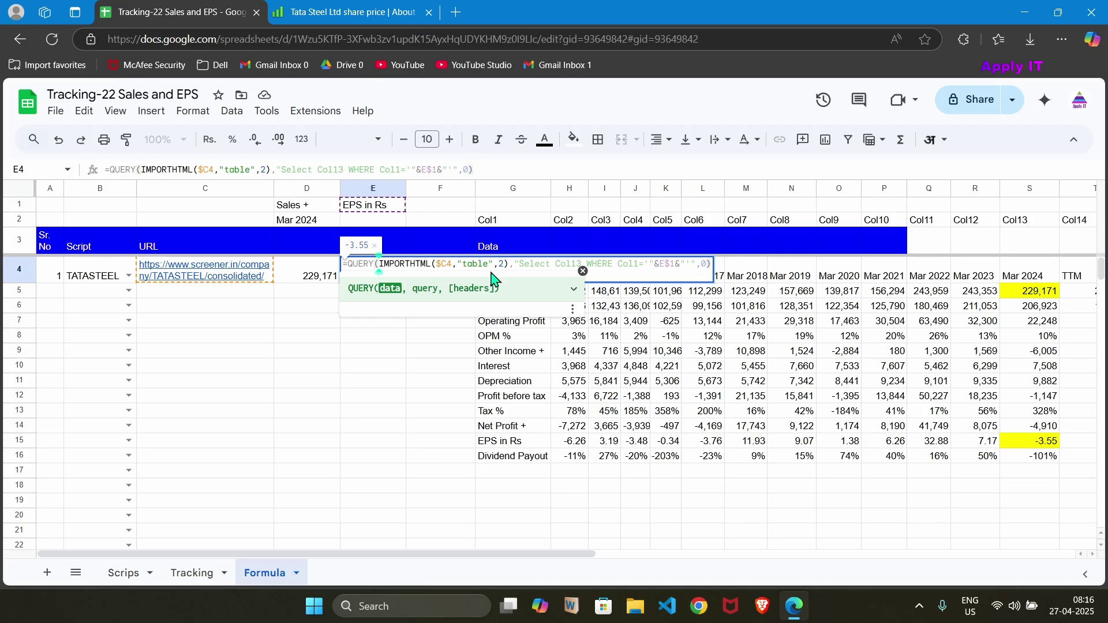
{"action": "key", "text": "Escape"}
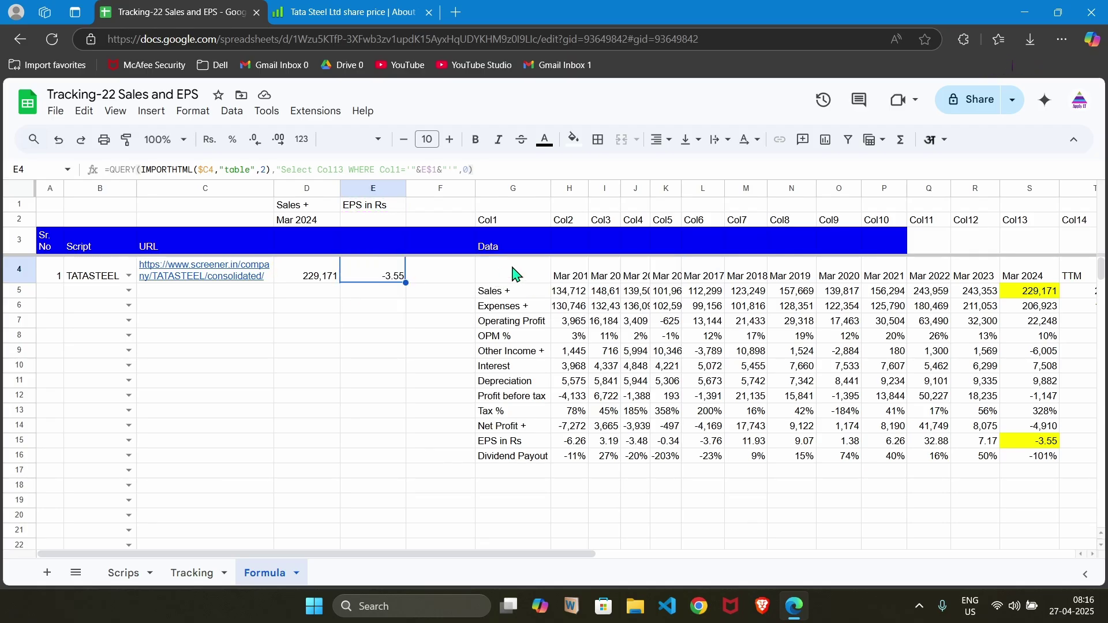
{"action": "left_click", "coordinate": [516, 272]}
{"action": "key", "text": "shift+Down"}
{"action": "key", "text": "shift+Down"}
{"action": "key", "text": "shift+Down"}
{"action": "key", "text": "shift+Down"}
{"action": "key", "text": "shift+Down"}
{"action": "key", "text": "shift+Down"}
{"action": "key", "text": "shift+Down"}
{"action": "key", "text": "shift+Down"}
{"action": "key", "text": "shift+Down"}
{"action": "key", "text": "shift+Down"}
{"action": "key", "text": "shift+Down"}
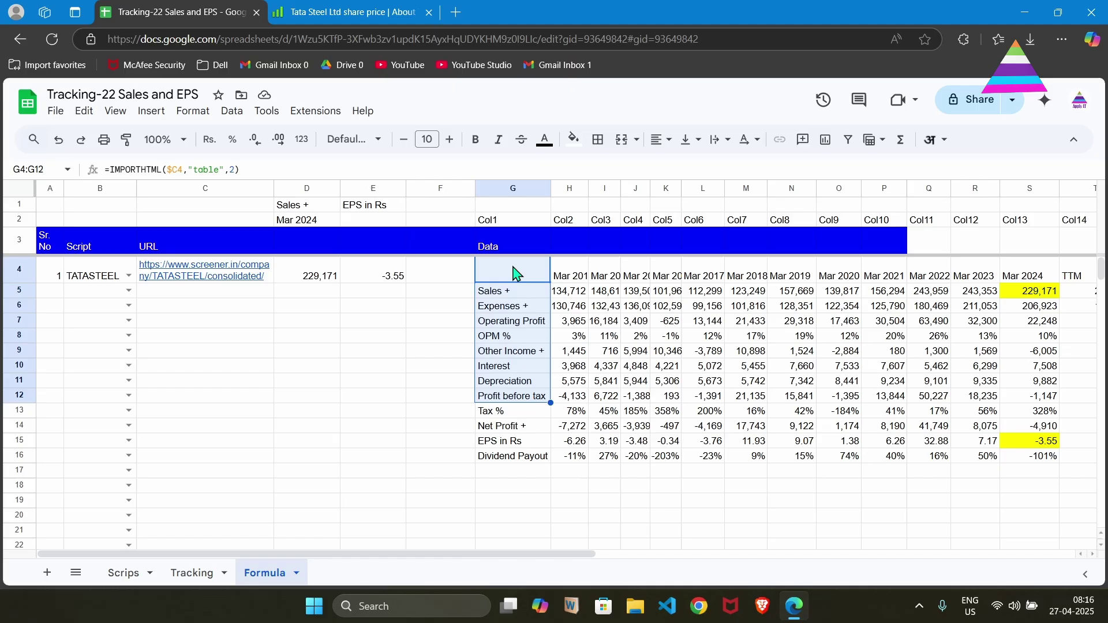
{"action": "key", "text": "shift+Down"}
{"action": "key", "text": "shift+Right"}
{"action": "key", "text": "ctrl+shift+Right"}
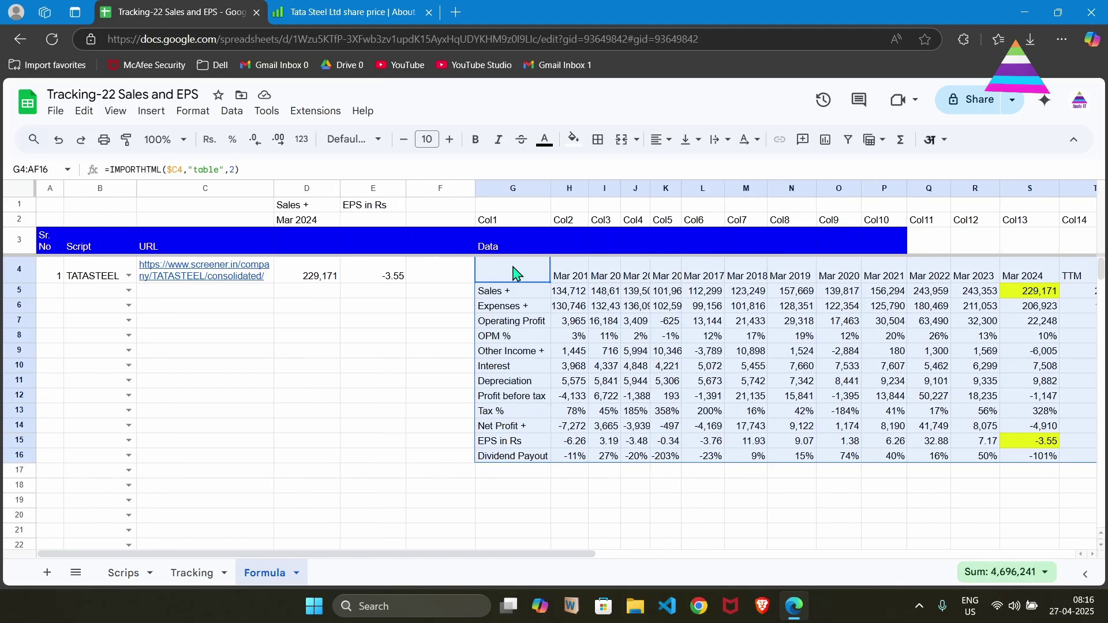
{"action": "key", "text": "Delete"}
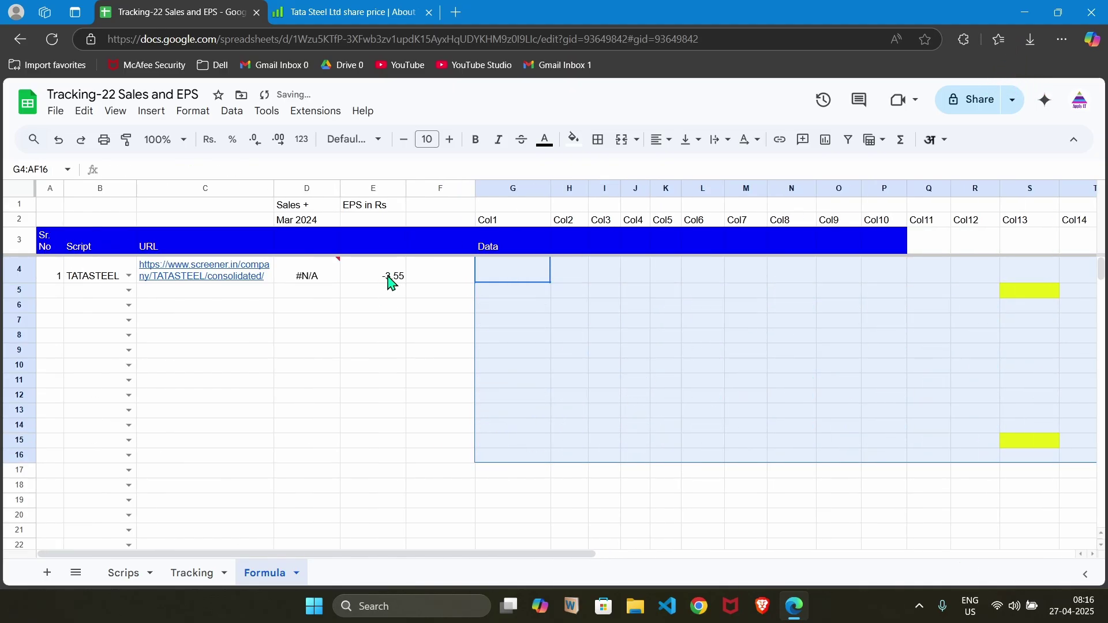
{"action": "mouse_move", "coordinate": [327, 279]}
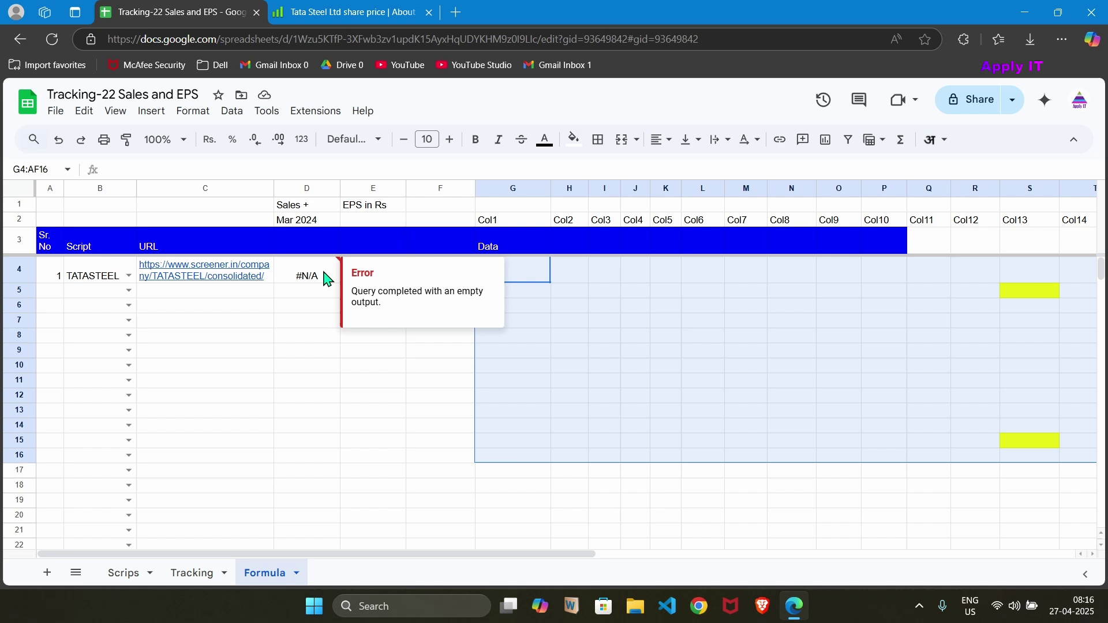
{"action": "key", "text": "ctrl+z"}
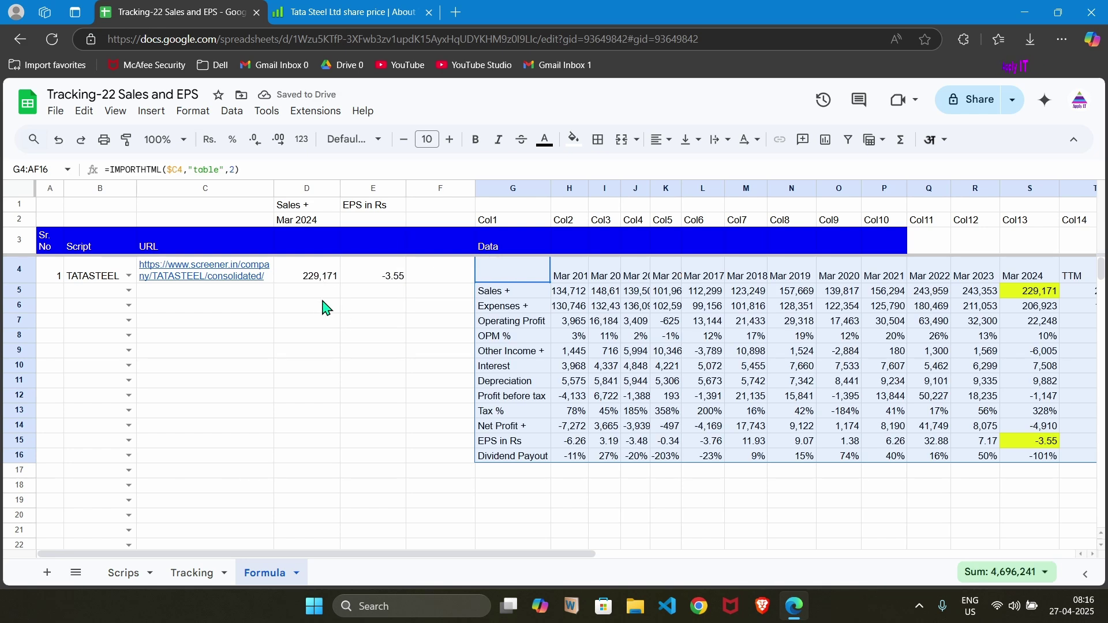
{"action": "left_click", "coordinate": [296, 280]}
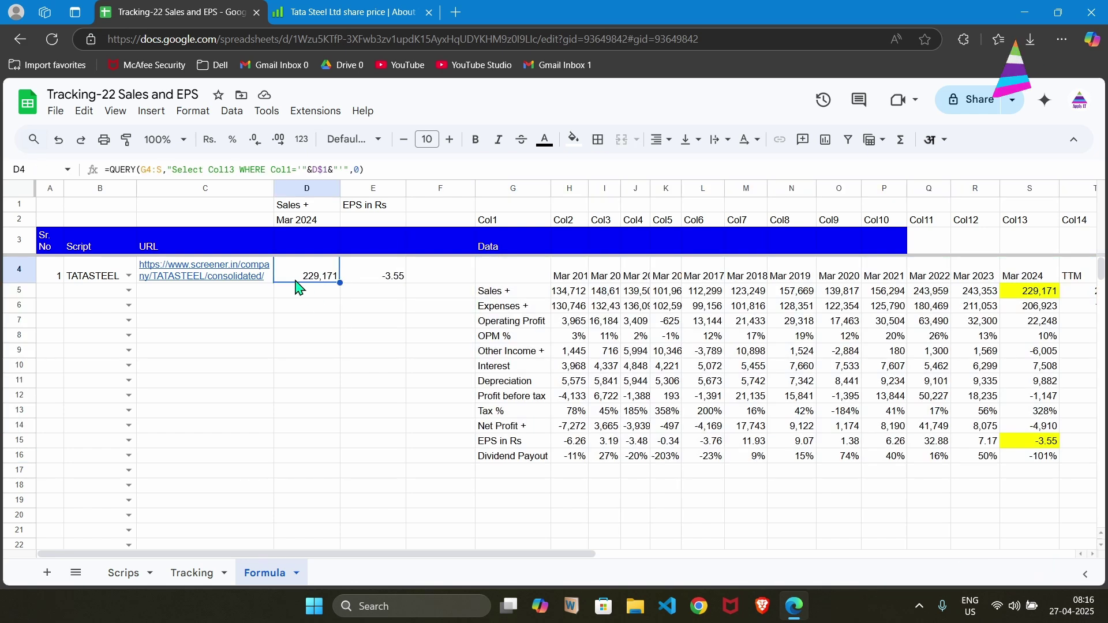
{"action": "key", "text": "Right"}
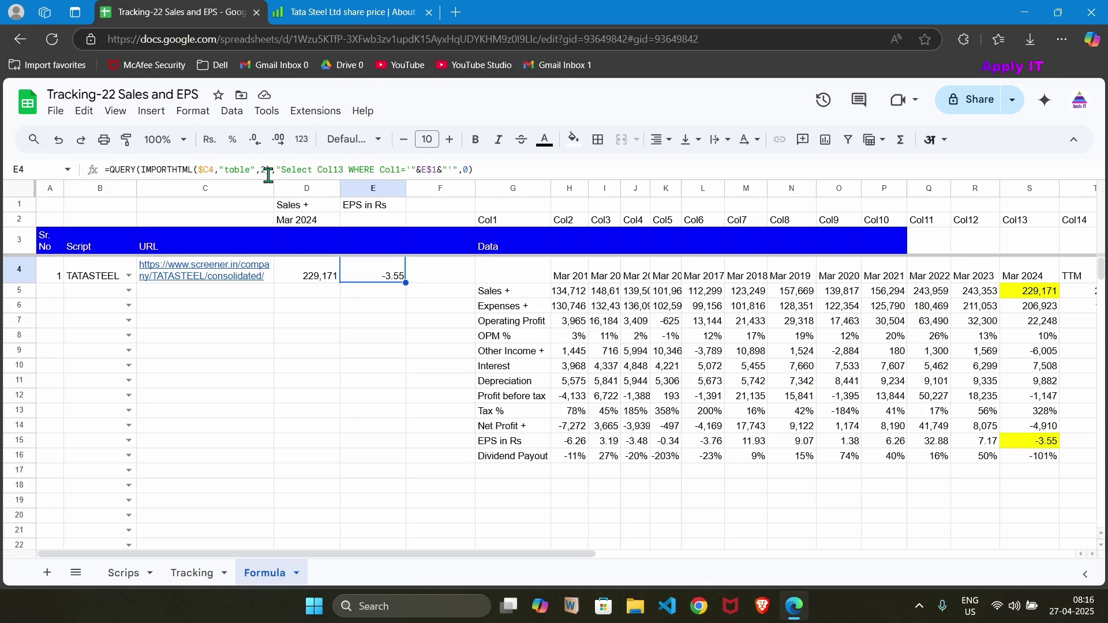
{"action": "left_click", "coordinate": [192, 573]}
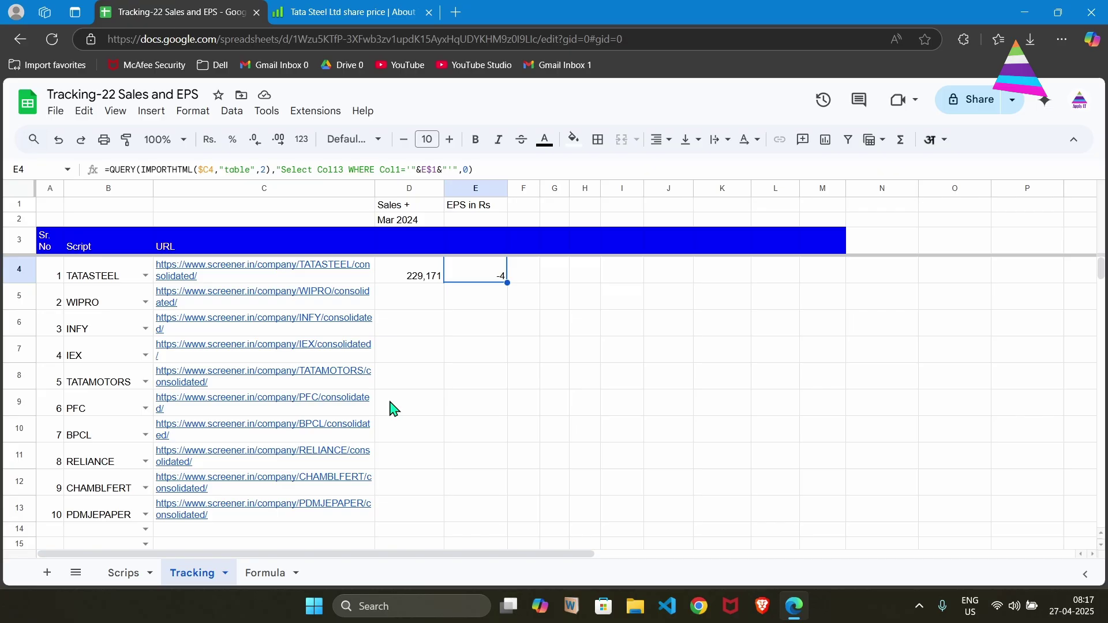
{"action": "key", "text": "Left"}
{"action": "key", "text": "Right"}
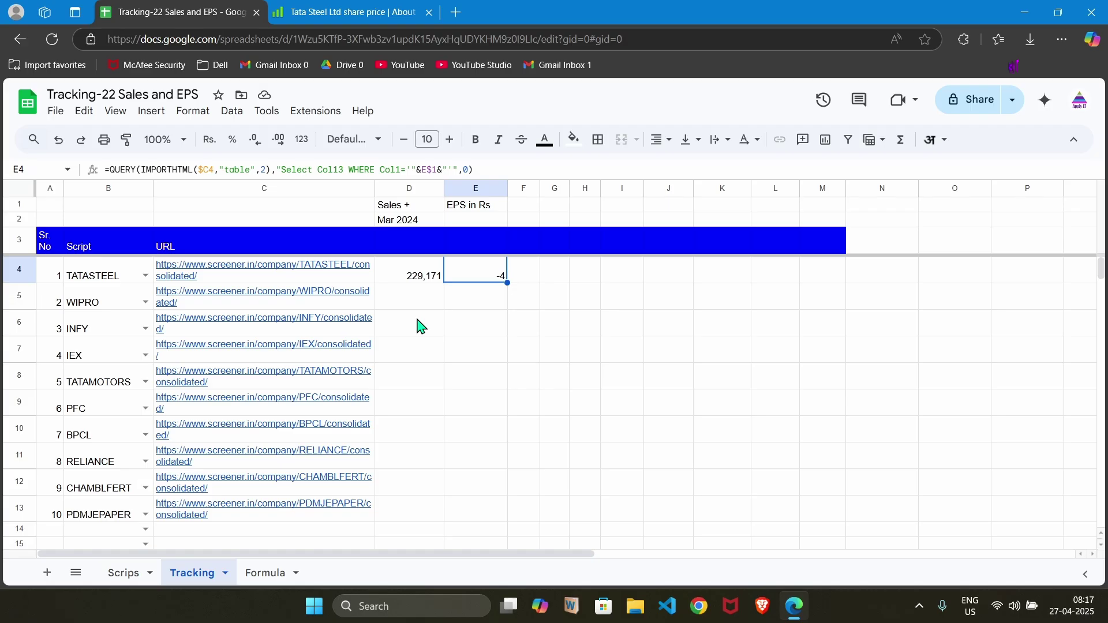
{"action": "left_click", "coordinate": [269, 574]}
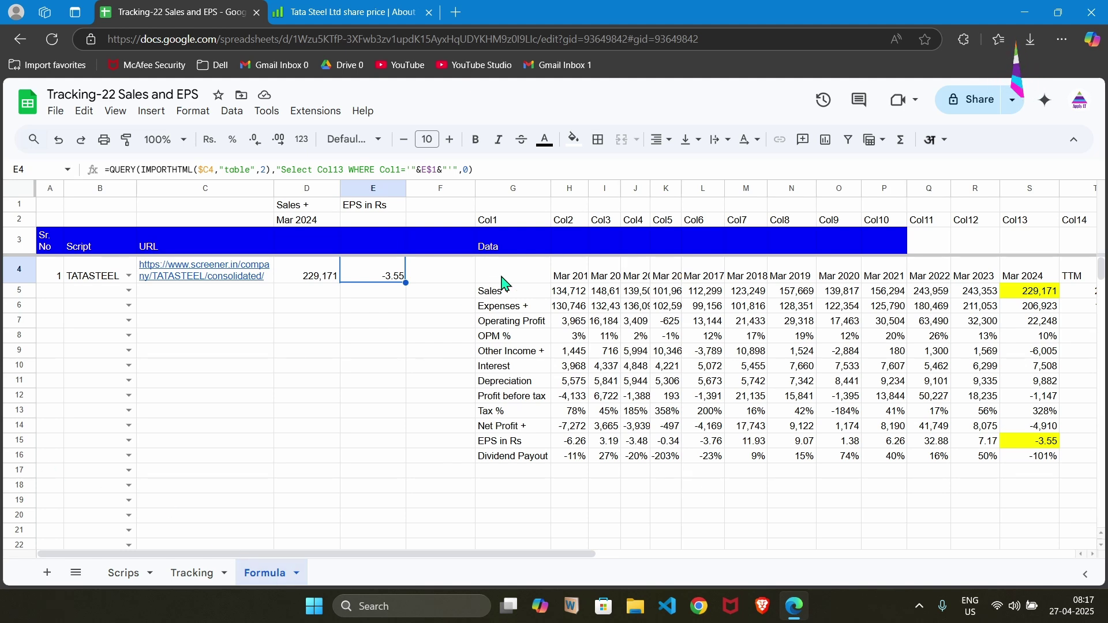
{"action": "left_click_drag", "start_coordinate": [502, 277], "coordinate": [1096, 276]}
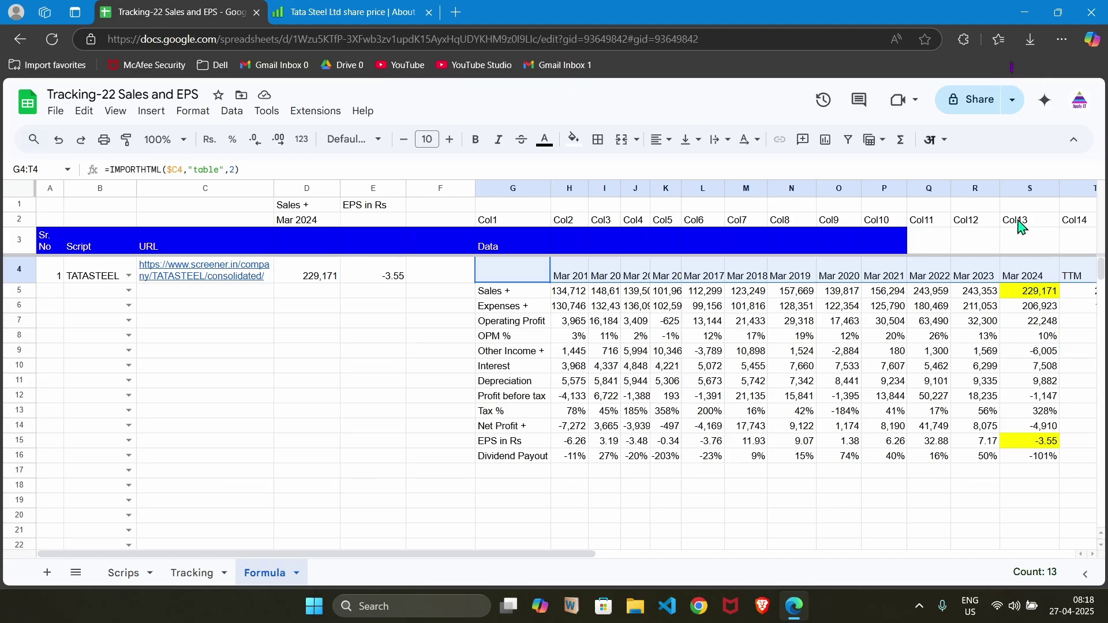
{"action": "left_click", "coordinate": [318, 281]}
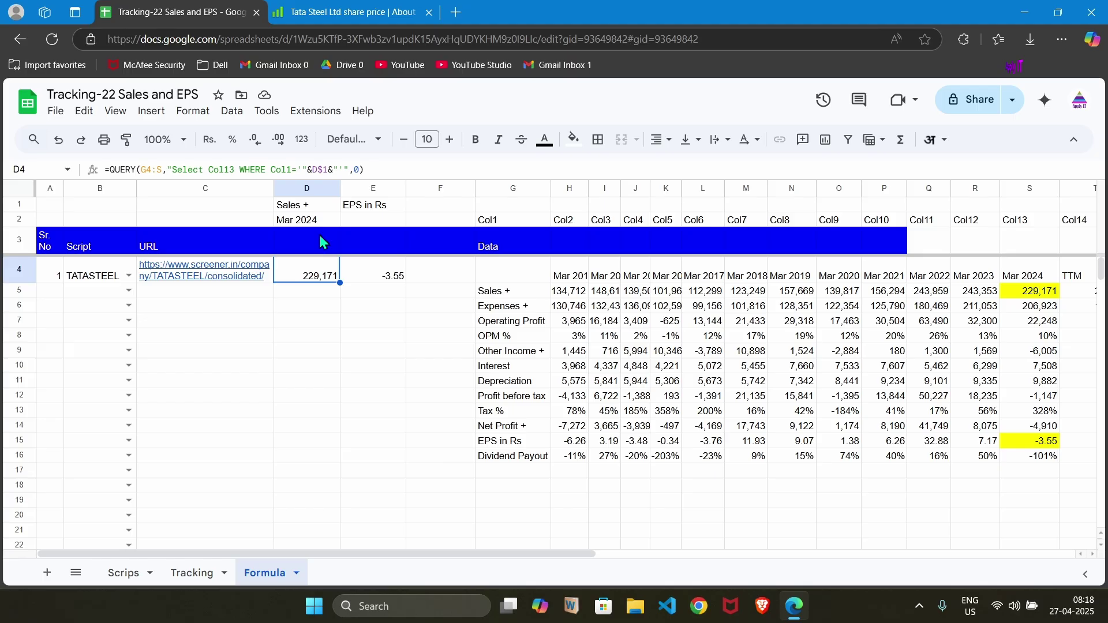